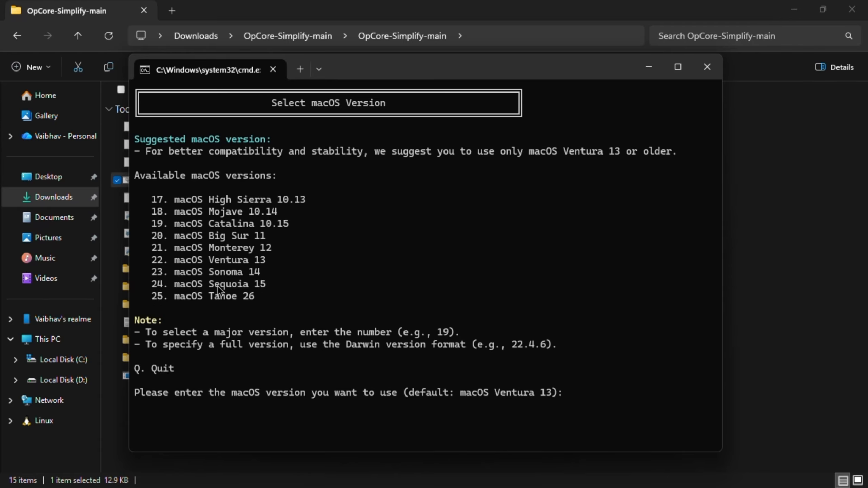
# Step: Choose macOS Sequoia 15 (option 24) as the target macOS version
pyautogui.moveTo(168, 284); pyautogui.dragTo(272, 288)
pyautogui.click(328, 291)
pyautogui.write('24')
pyautogui.press('Return')
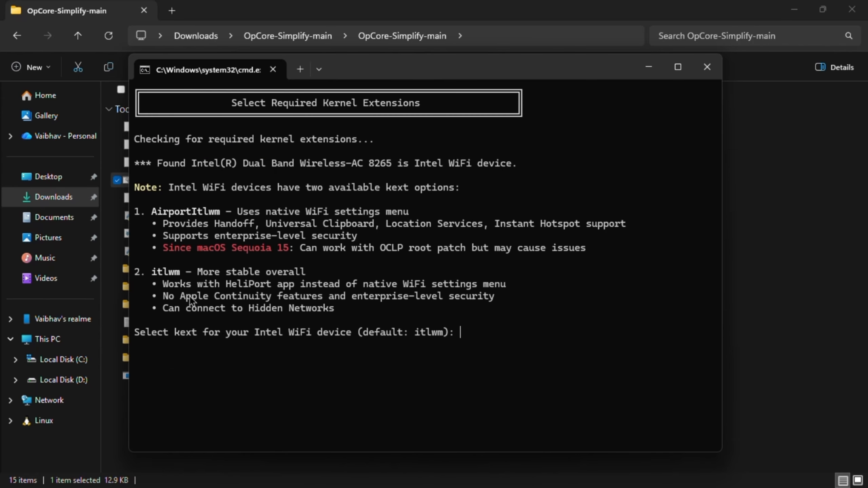
# Step: Select the itlwm kext (option 2) for the Intel WiFi device
pyautogui.write('2')
pyautogui.press('BackSpace')
pyautogui.write('2')
pyautogui.press('Return')
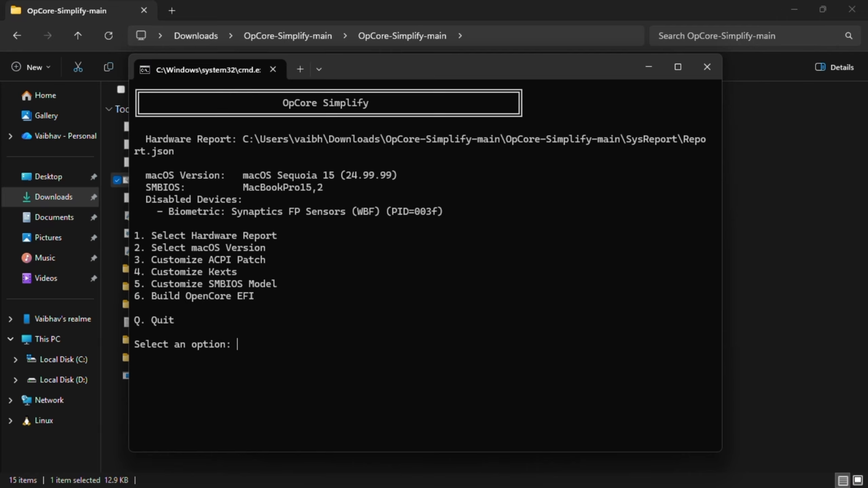
# Step: Start building the OpenCore EFI (option 6) and answer Yes to scanning for WiFi profiles
pyautogui.write('6')
pyautogui.press('Return')
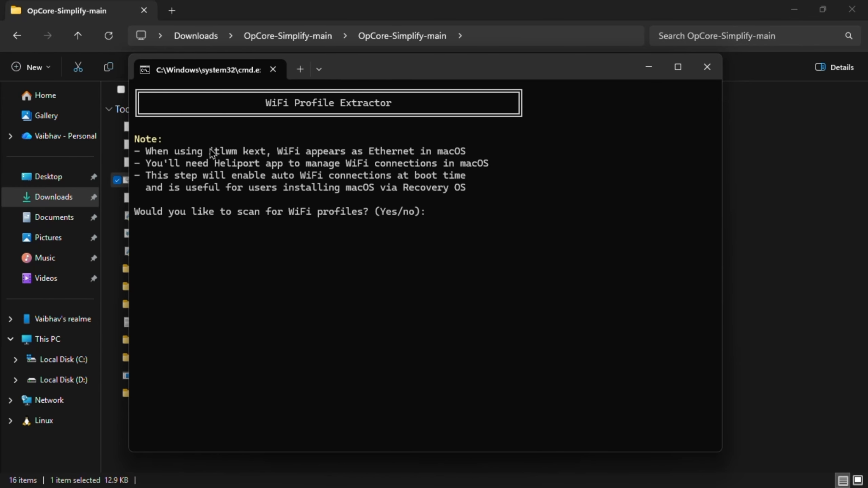
pyautogui.moveTo(206, 153); pyautogui.dragTo(266, 157)
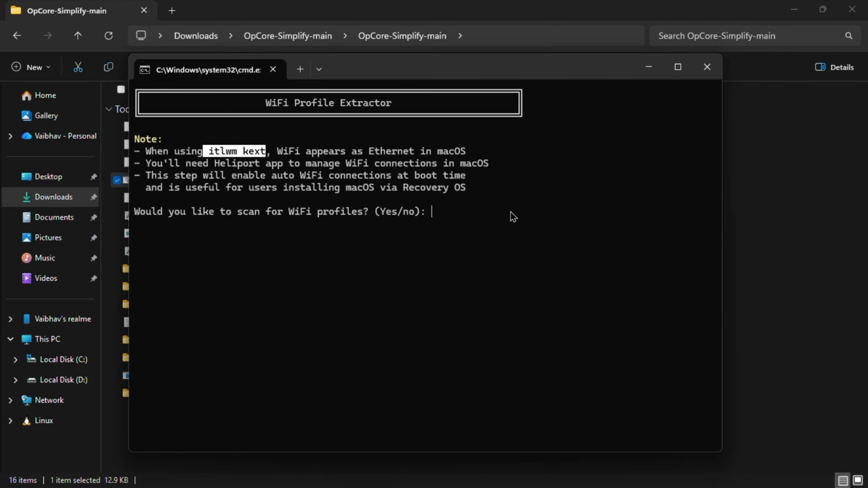
pyautogui.write('Y')
pyautogui.press('BackSpace')
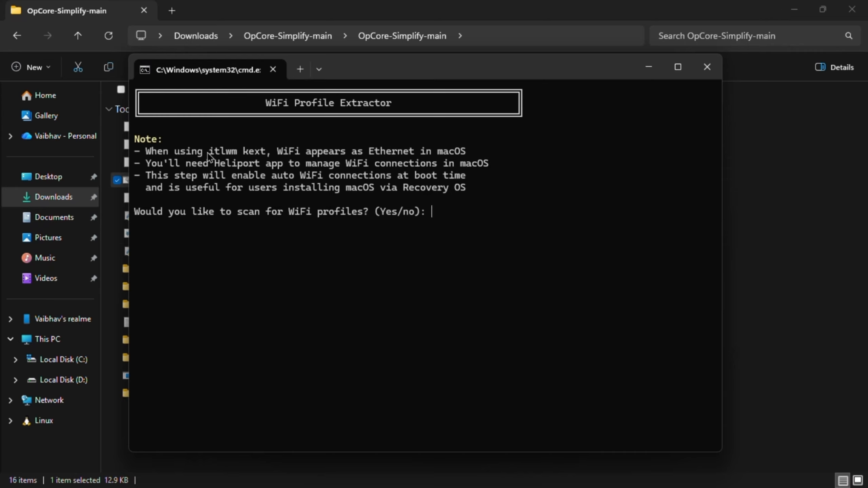
pyautogui.moveTo(207, 153); pyautogui.dragTo(267, 154)
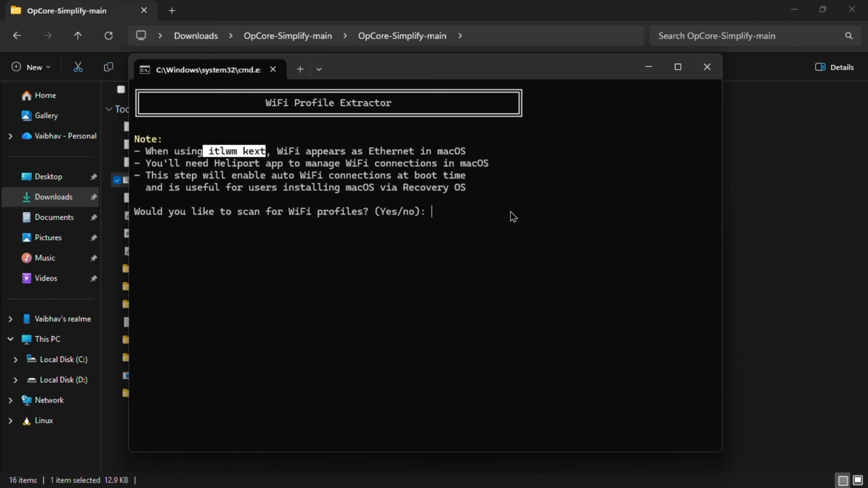
pyautogui.write('Yes')
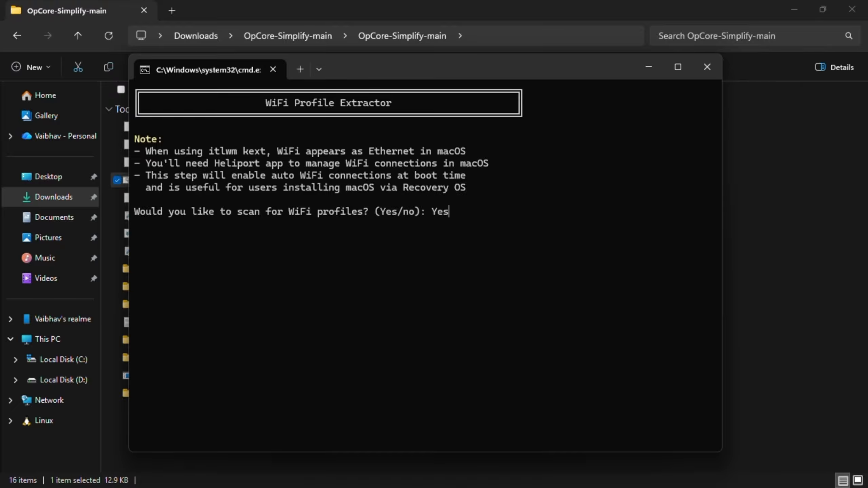
pyautogui.press('Return')
# Step: Continue past the extracted WiFi profile list and accept the default codec layout ID 3 to finish the EFI build
pyautogui.scroll(2, 495, 298)
pyautogui.scroll(8, 495, 297)
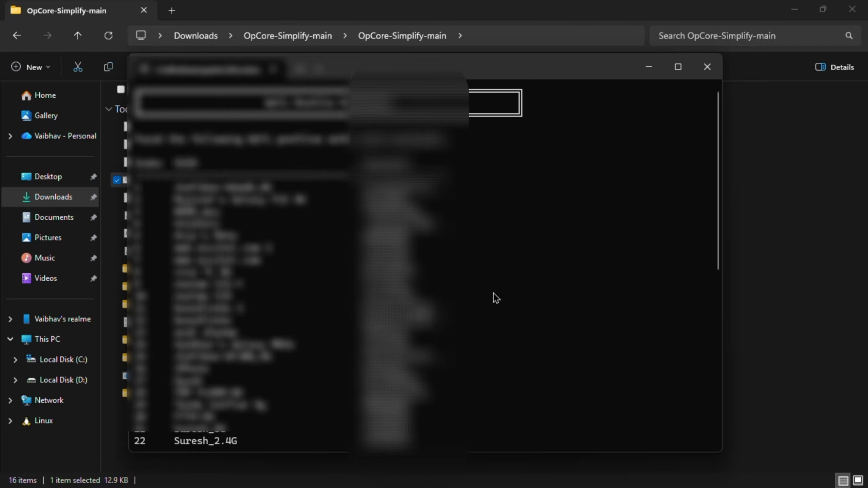
pyautogui.write('1')
pyautogui.press('Return')
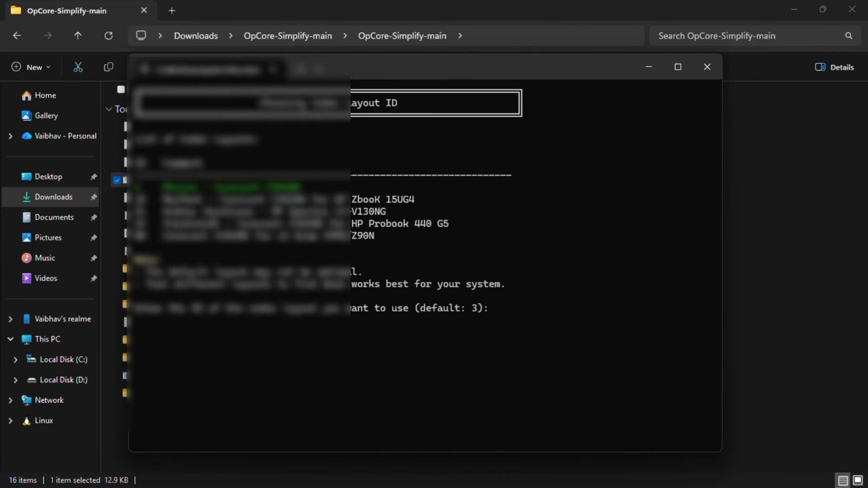
pyautogui.scroll(10, 499, 291)
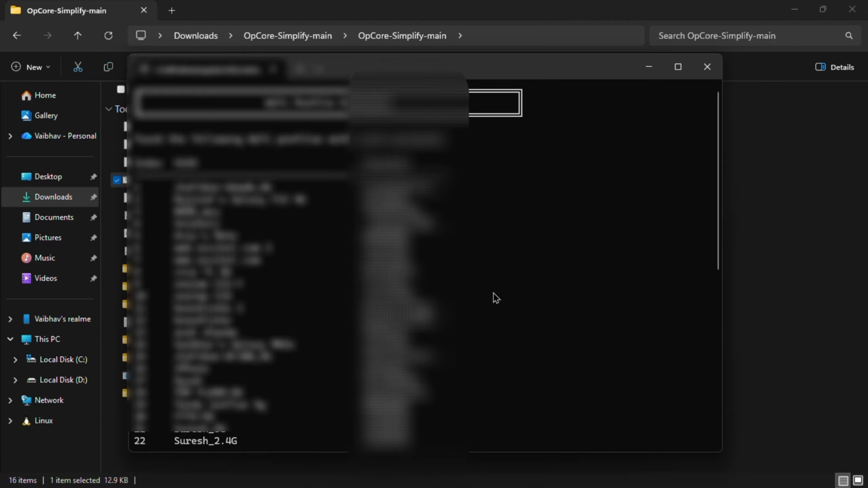
pyautogui.scroll(-10, 495, 297)
pyautogui.press('Return')
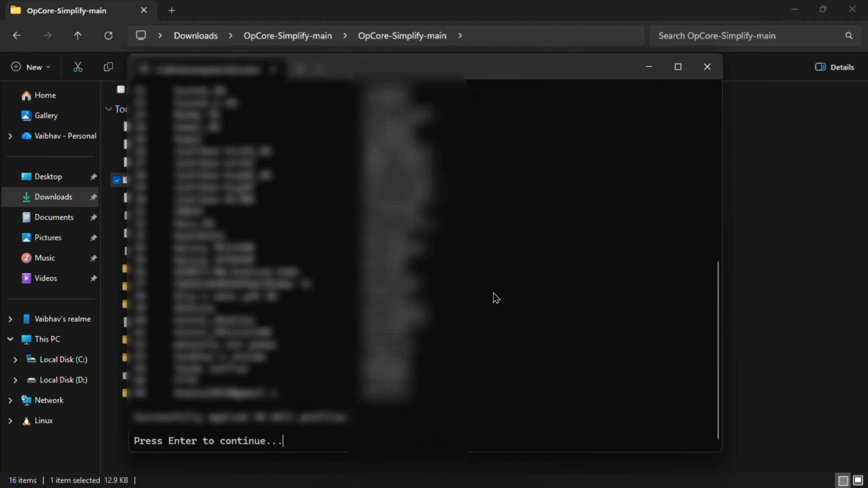
pyautogui.press('Return')
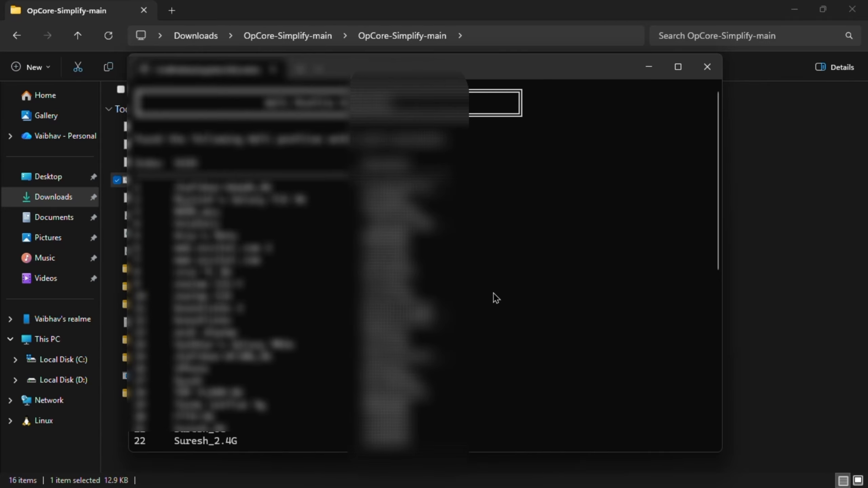
pyautogui.write('1')
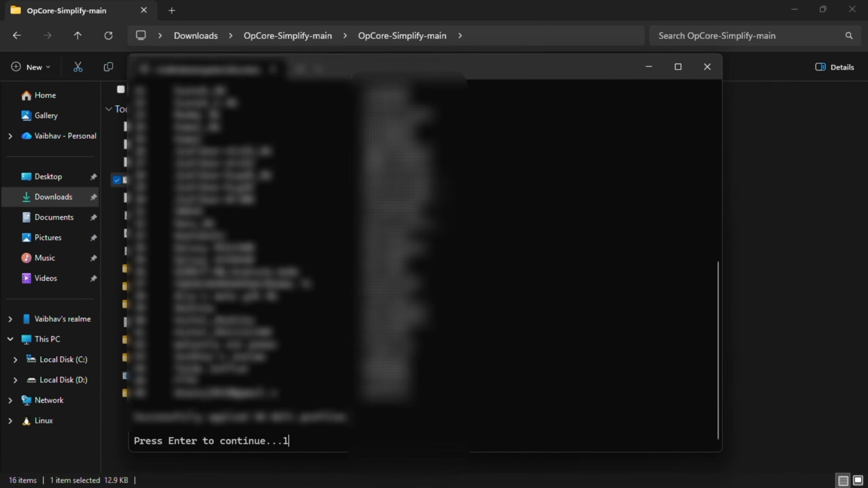
pyautogui.press('Return')
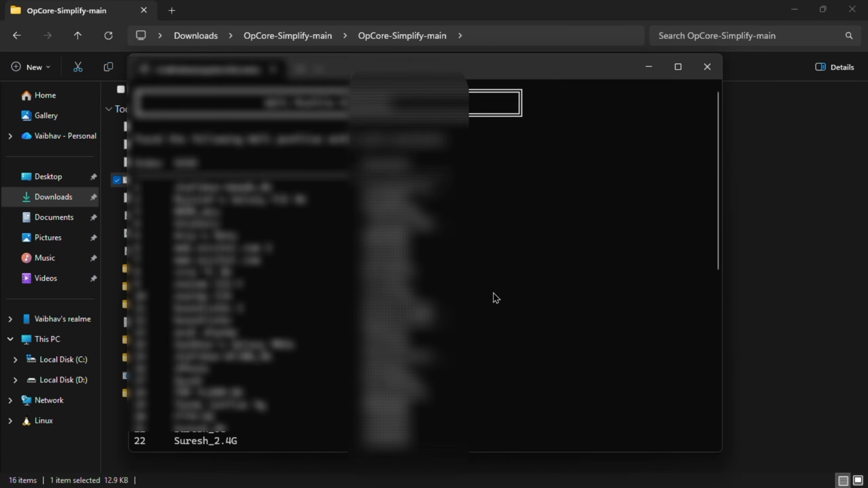
pyautogui.write('1')
pyautogui.press('Return')
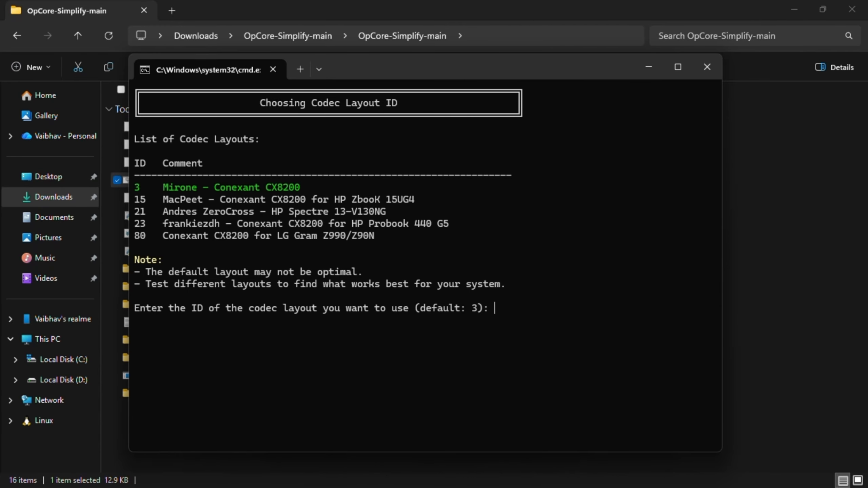
pyautogui.press('Return')
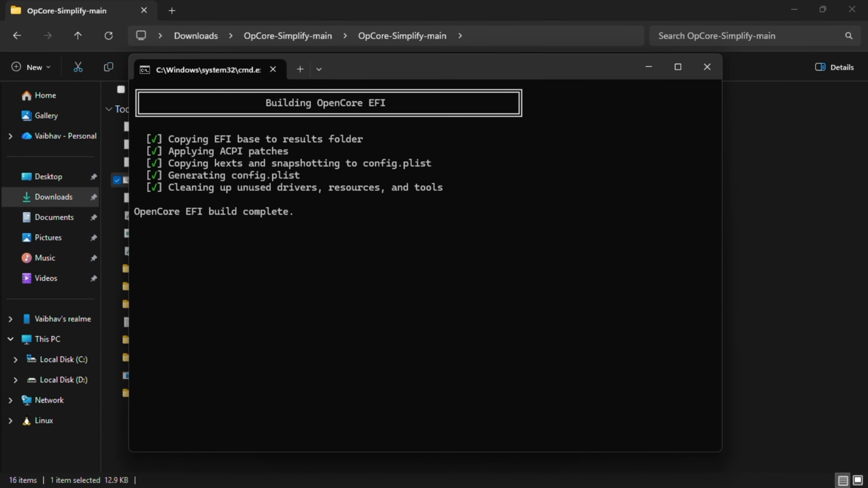
pyautogui.press('Return')
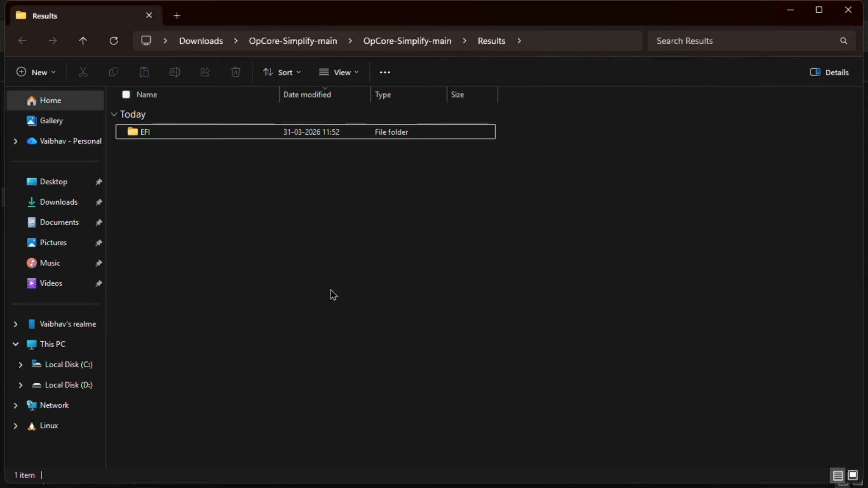
# Step: Move the EFI folder from the Results folder to the Desktop and minimize the folder window
pyautogui.click(246, 137)
pyautogui.click(236, 218)
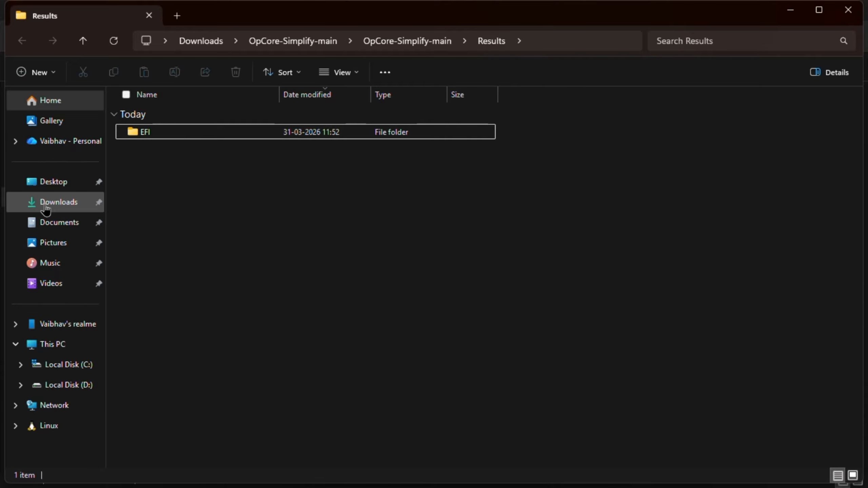
pyautogui.click(174, 136)
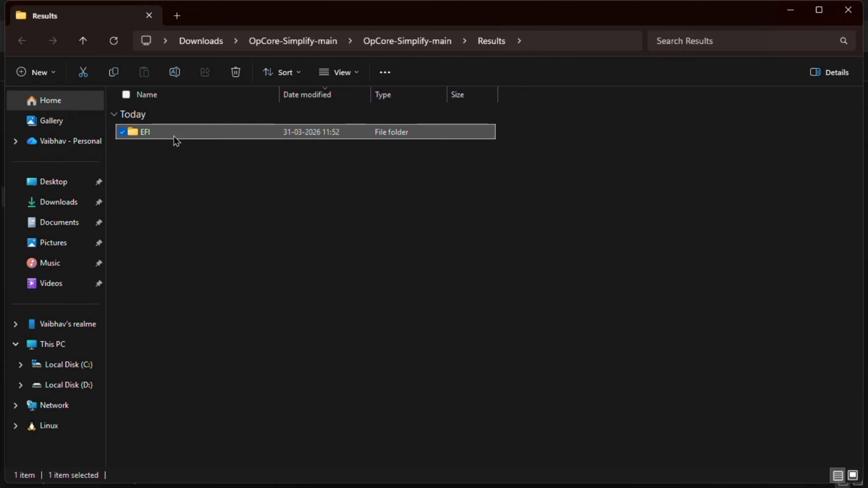
pyautogui.moveTo(174, 137); pyautogui.dragTo(53, 185)
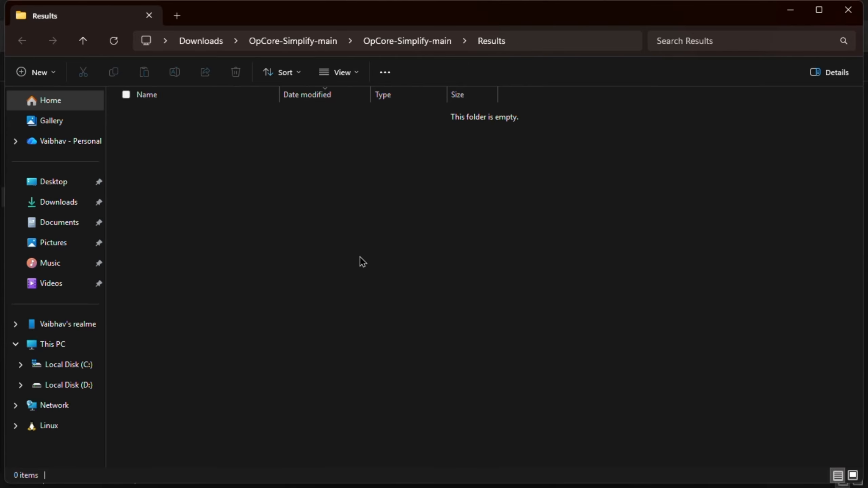
pyautogui.click(789, 10)
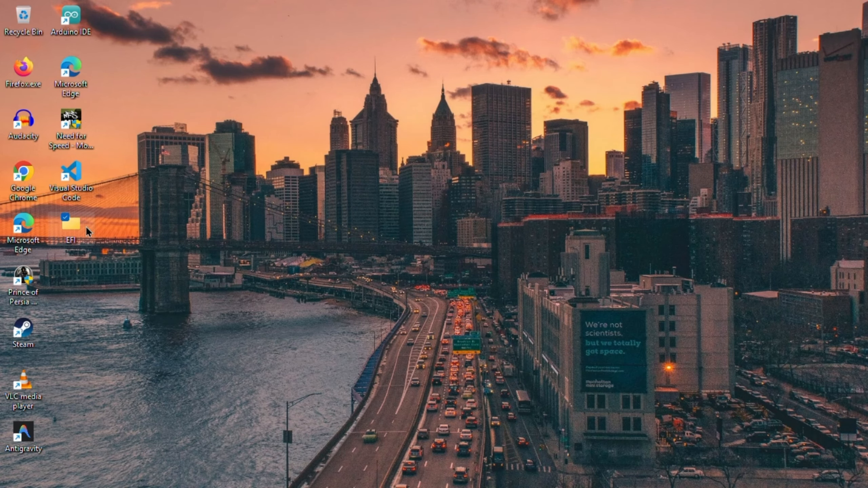
# Step: Switch to the Macos Dual Boot.txt notes in Notepad and copy the USBToolBox tool link
pyautogui.click(395, 473)
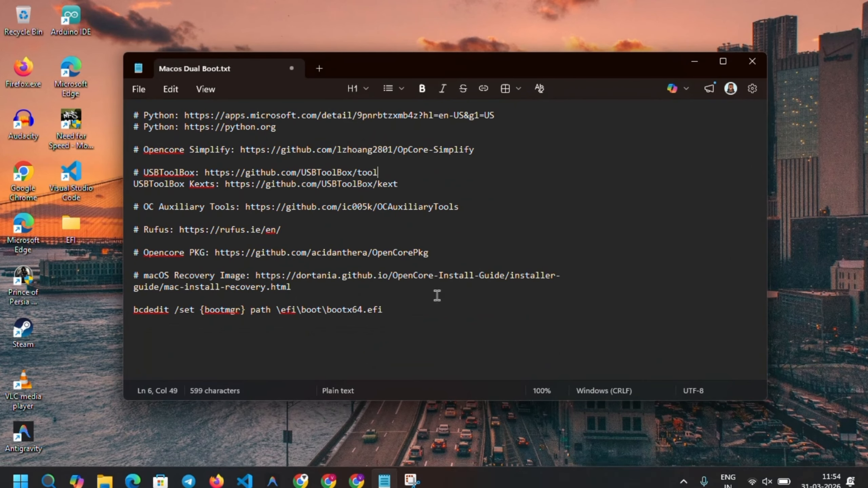
pyautogui.moveTo(204, 172); pyautogui.dragTo(387, 173)
pyautogui.rightClick(357, 176)
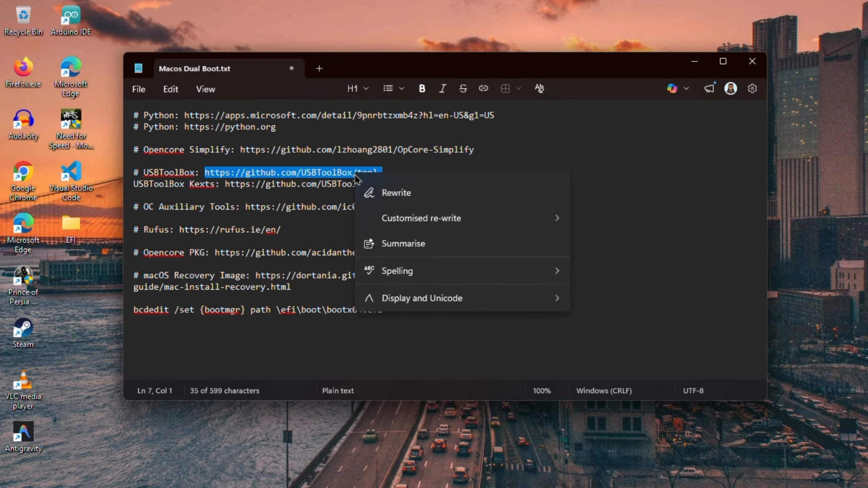
pyautogui.click(413, 195)
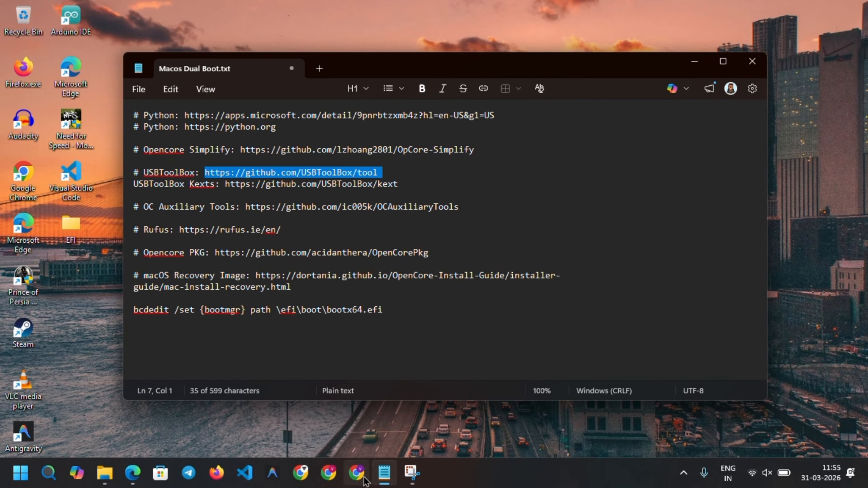
pyautogui.click(138, 482)
pyautogui.click(323, 37)
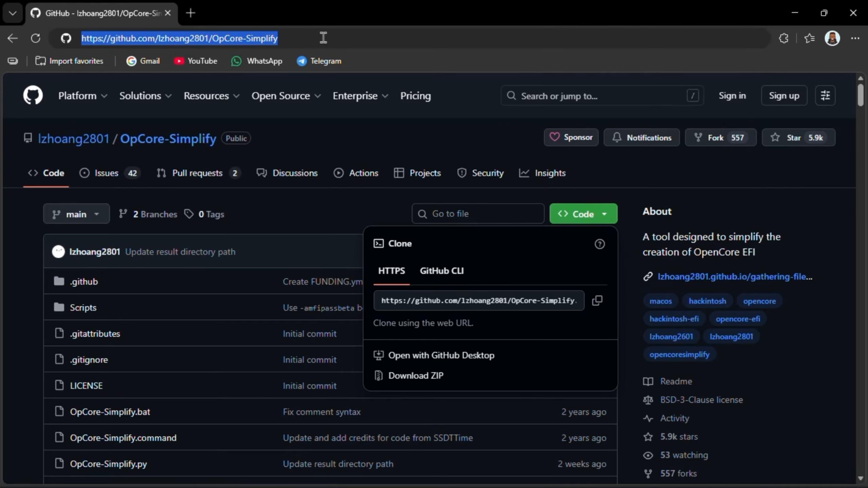
pyautogui.write('https://github.com/USBToolBox/tool')
pyautogui.press('Return')
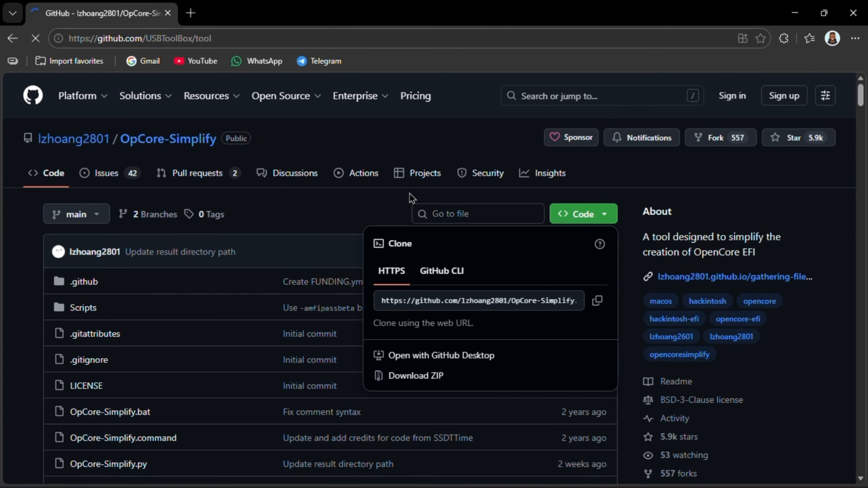
# Step: Open the latest 0.2 release of the USBToolBox tool and download Windows.exe from its assets
pyautogui.scroll(-3, 480, 257)
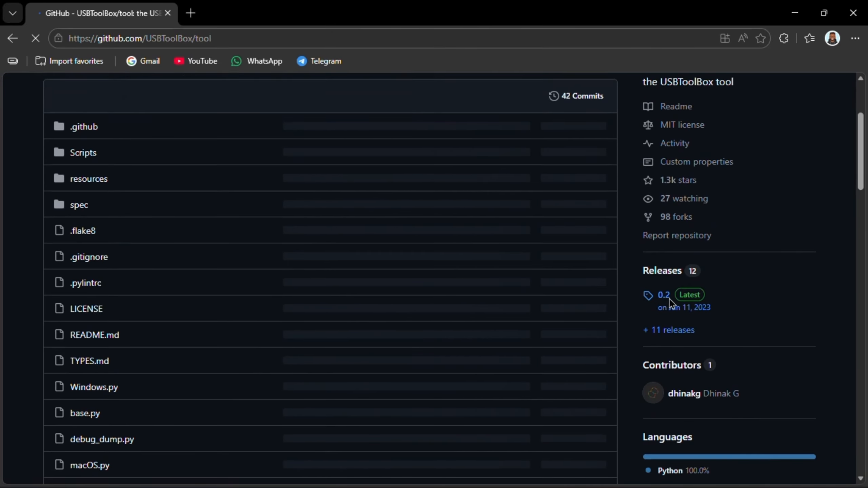
pyautogui.scroll(3, 669, 301)
pyautogui.click(663, 450)
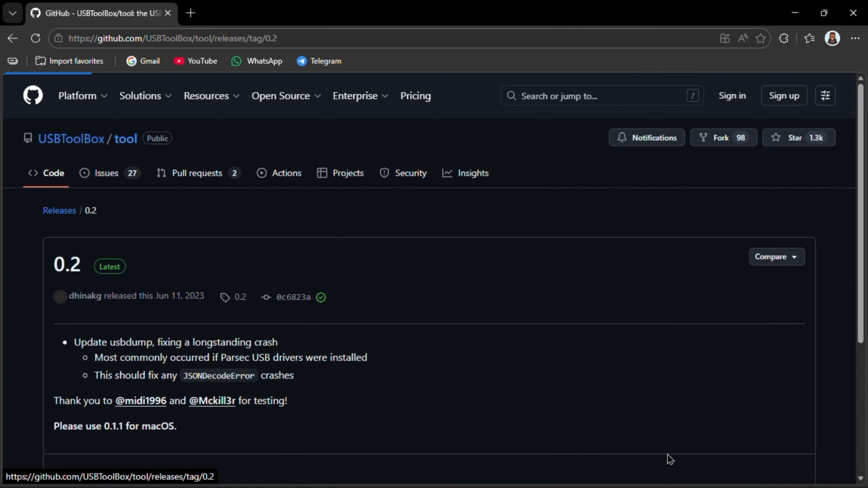
pyautogui.scroll(-3, 452, 374)
pyautogui.scroll(-5, 451, 375)
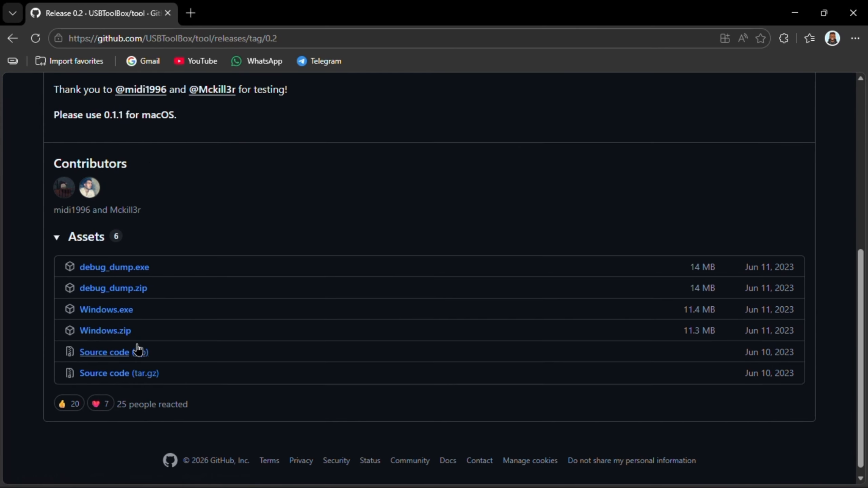
pyautogui.click(127, 316)
pyautogui.press('super')
pyautogui.click(132, 474)
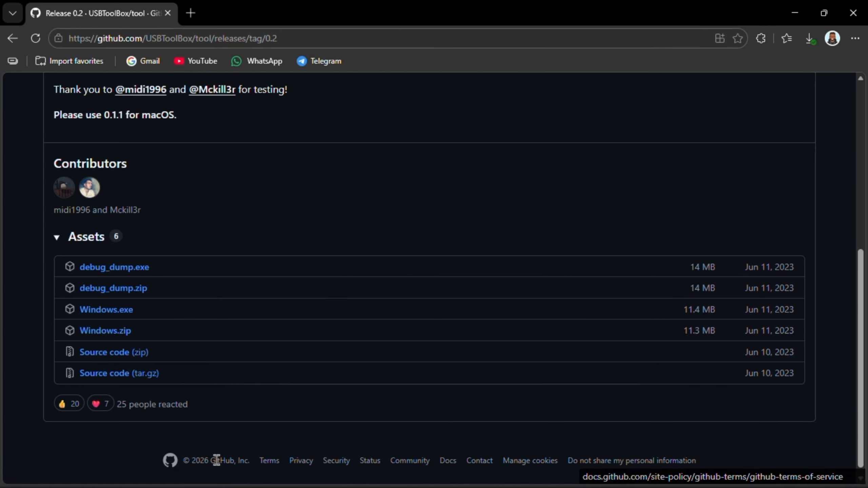
# Step: Switch back to the Notepad notes and copy the USBToolBox Kexts link
pyautogui.press('super')
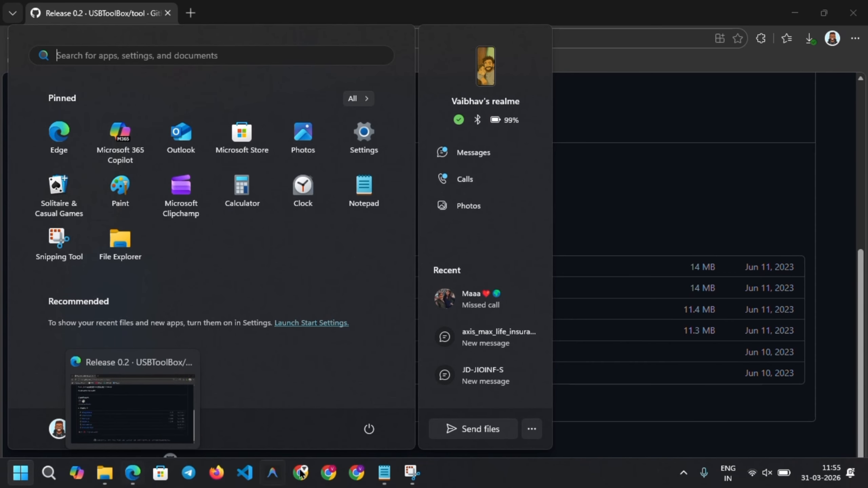
pyautogui.click(384, 472)
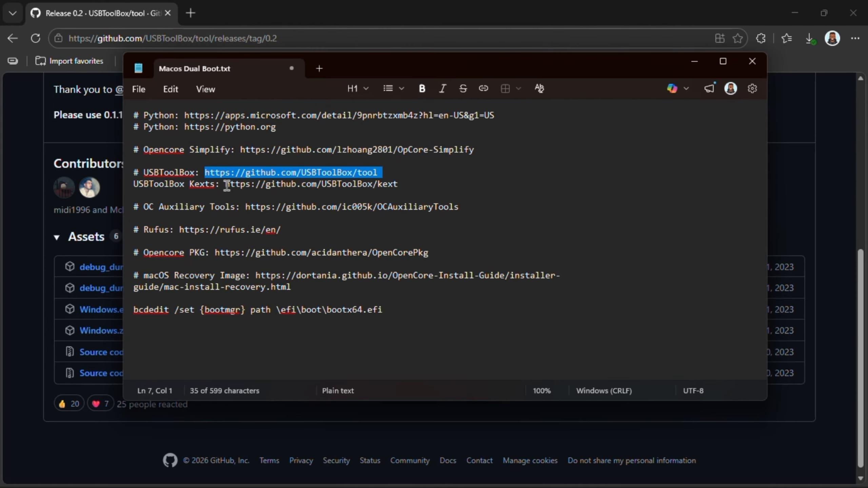
pyautogui.moveTo(225, 185); pyautogui.dragTo(411, 191)
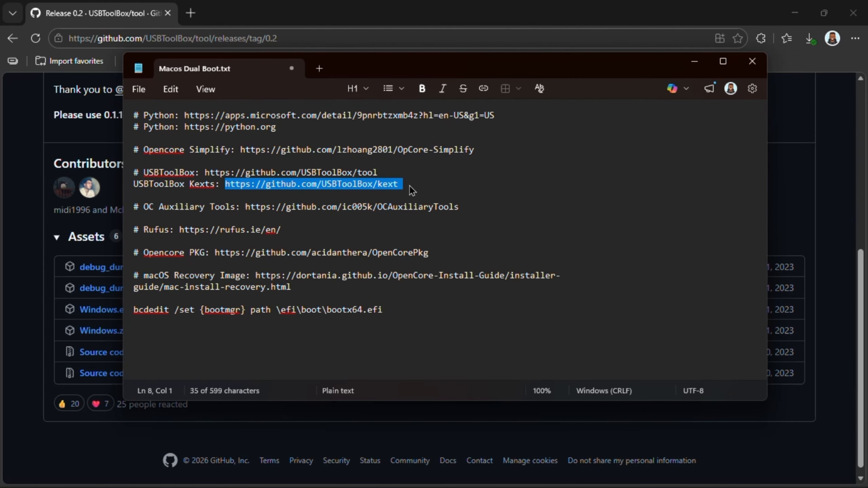
pyautogui.rightClick(368, 182)
pyautogui.click(439, 198)
pyautogui.click(247, 20)
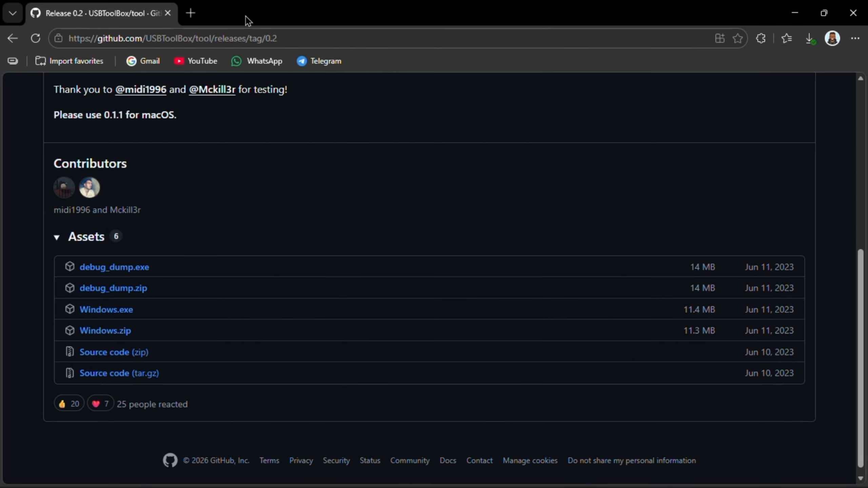
pyautogui.click(191, 13)
pyautogui.hotkey('ctrl', 'v')
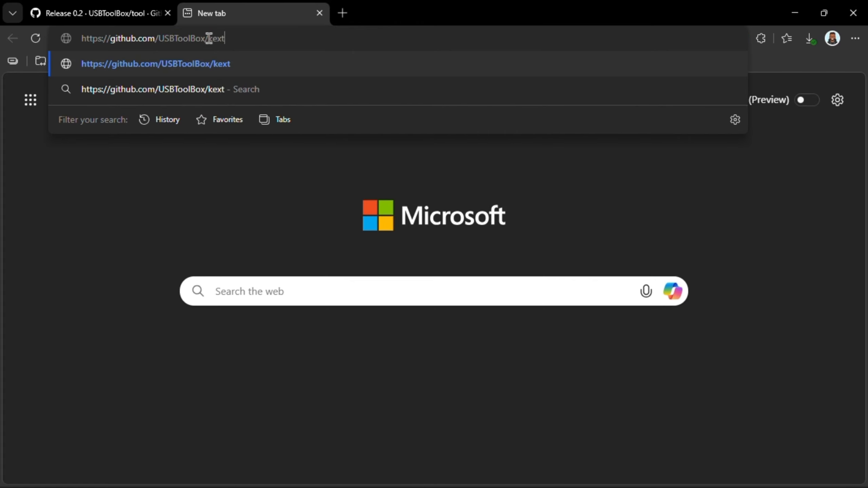
pyautogui.press('Return')
pyautogui.click(168, 13)
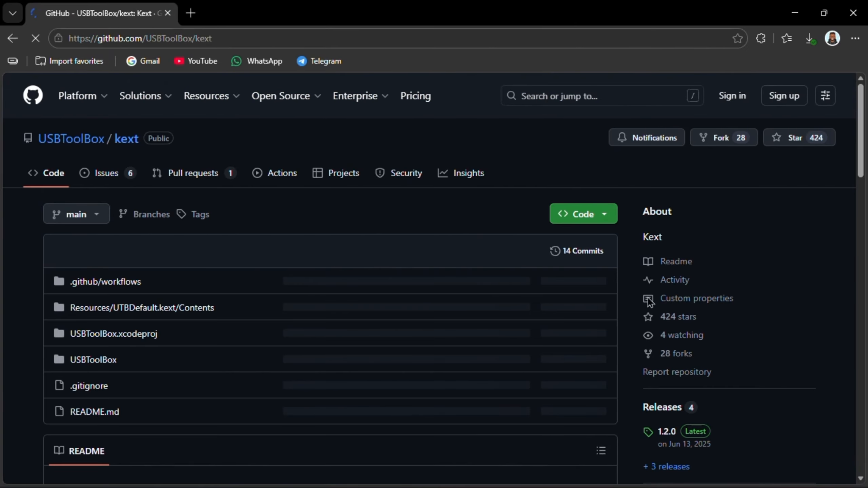
# Step: Open the latest 1.2.0 release of the USBToolBox kext and download USBToolBox-1.2.0-RELEASE.zip from its assets
pyautogui.click(666, 431)
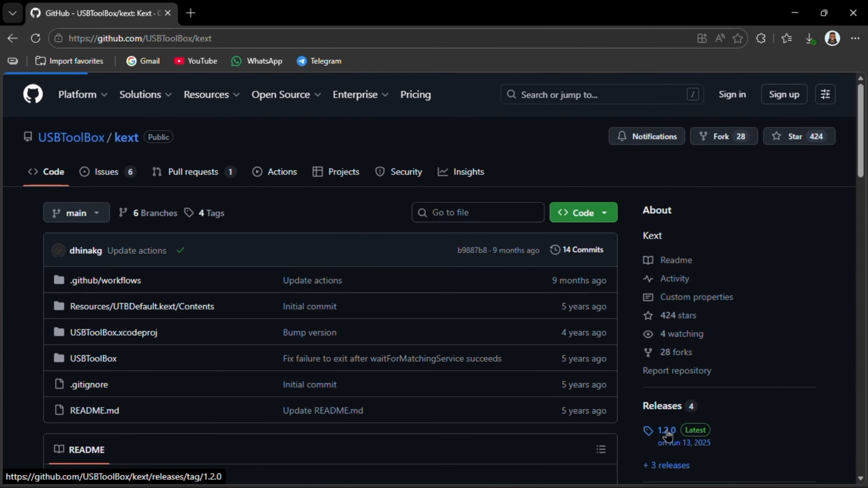
pyautogui.scroll(-5, 344, 396)
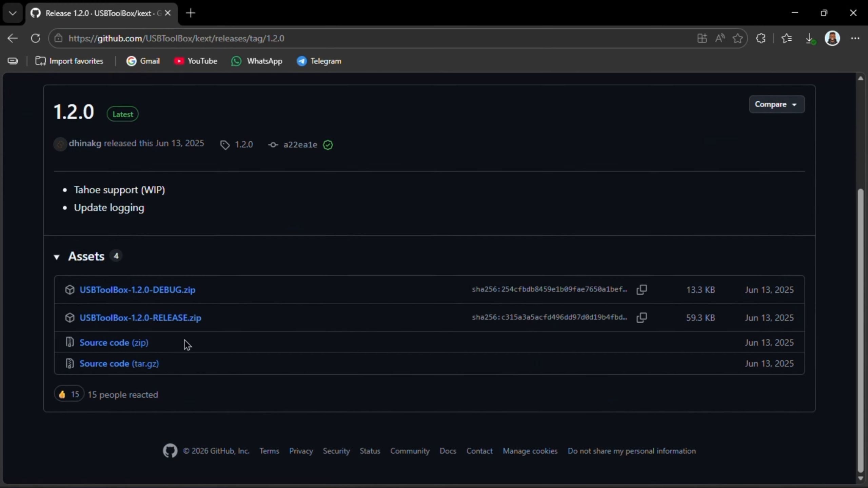
pyautogui.click(174, 322)
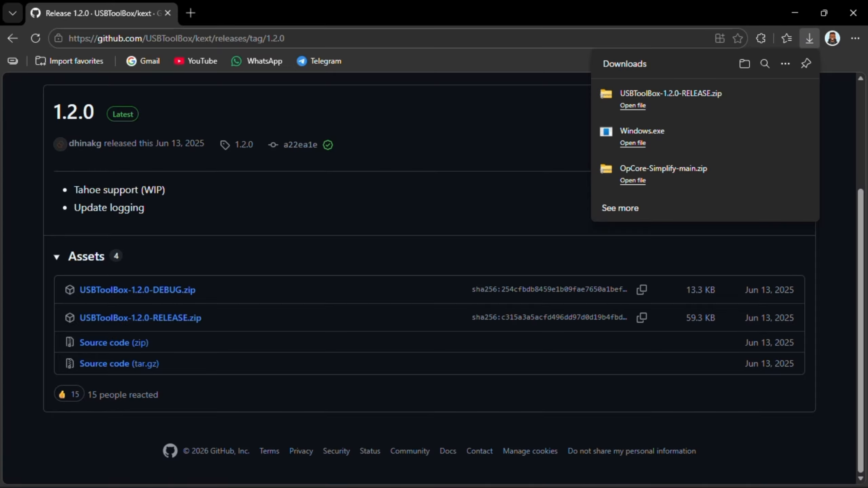
# Step: Switch to File Explorer, run Windows.exe from the Downloads folder and start Discover Ports (D) in USBToolBox
pyautogui.press('super+e')
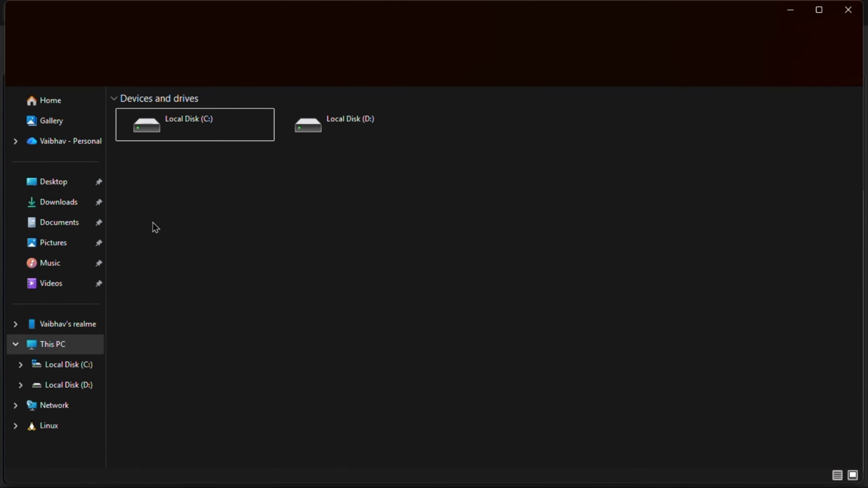
pyautogui.click(54, 201)
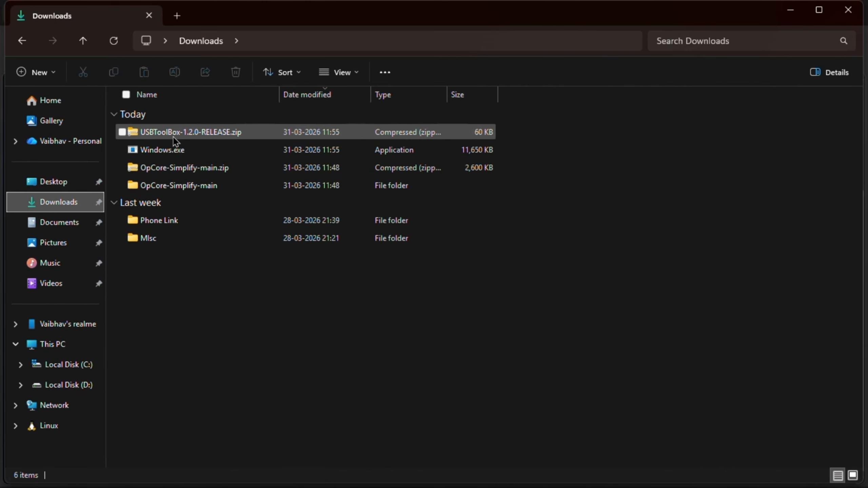
pyautogui.doubleClick(172, 152)
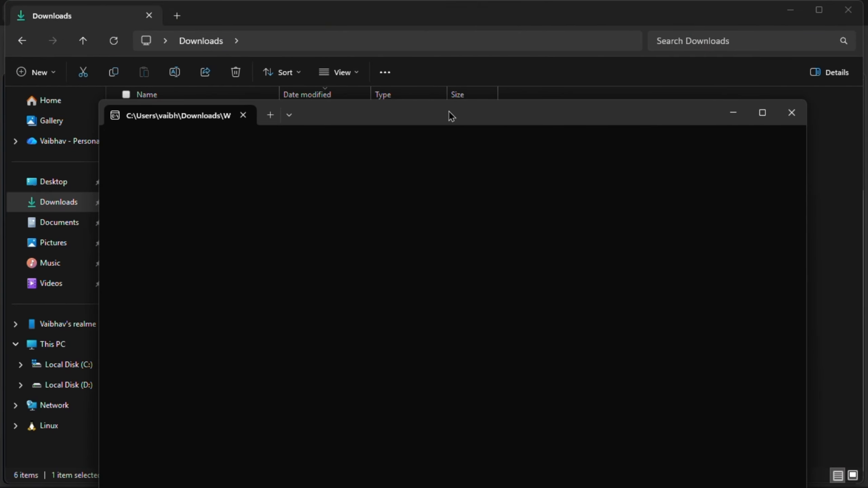
pyautogui.moveTo(450, 116); pyautogui.dragTo(461, 58)
pyautogui.write('D')
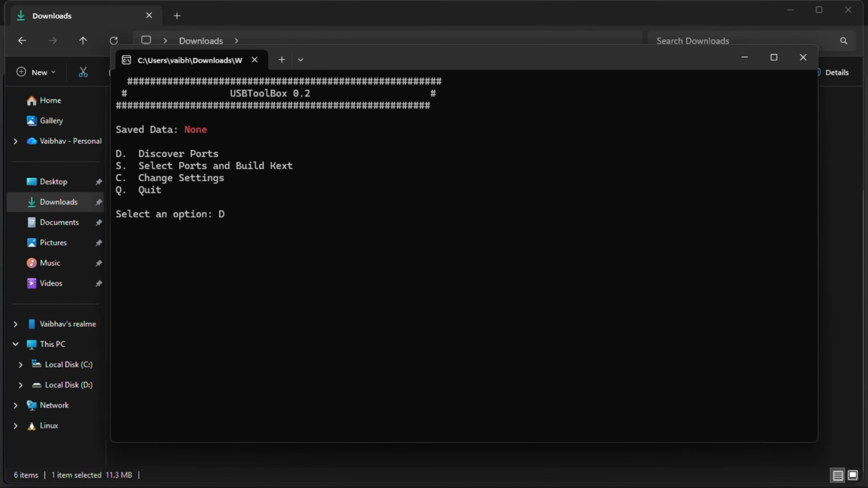
pyautogui.press('Return')
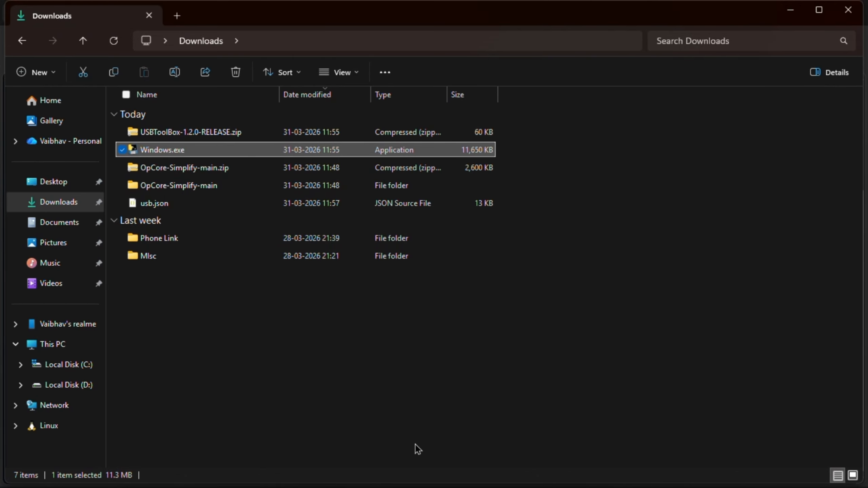
pyautogui.press('super')
pyautogui.click(602, 303)
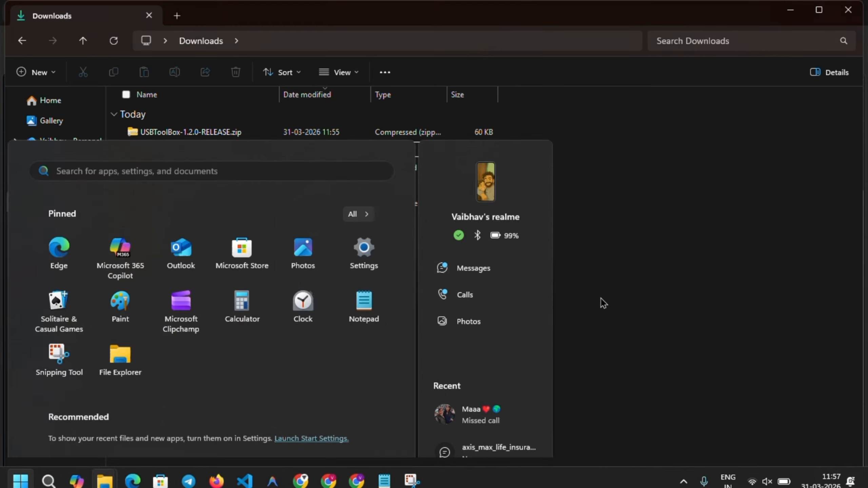
# Step: Run Windows.exe from Downloads again and choose Select Ports and Build Kext (S) in USBToolBox
pyautogui.doubleClick(168, 152)
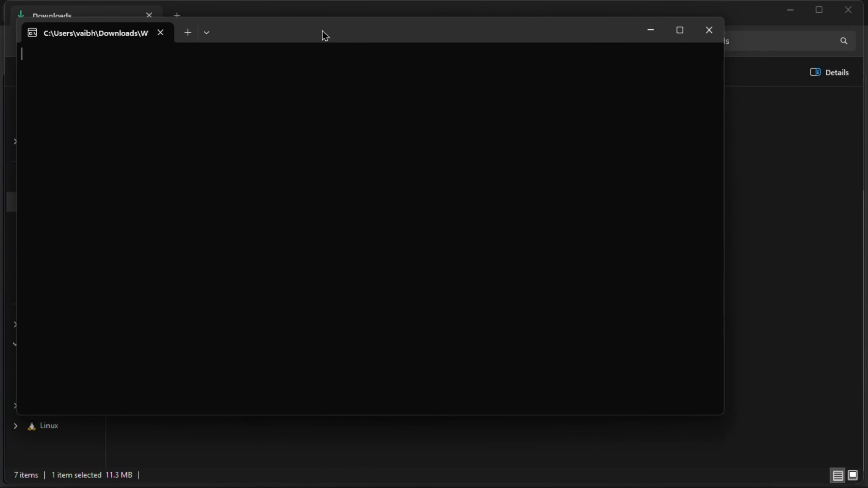
pyautogui.moveTo(323, 30); pyautogui.dragTo(414, 66)
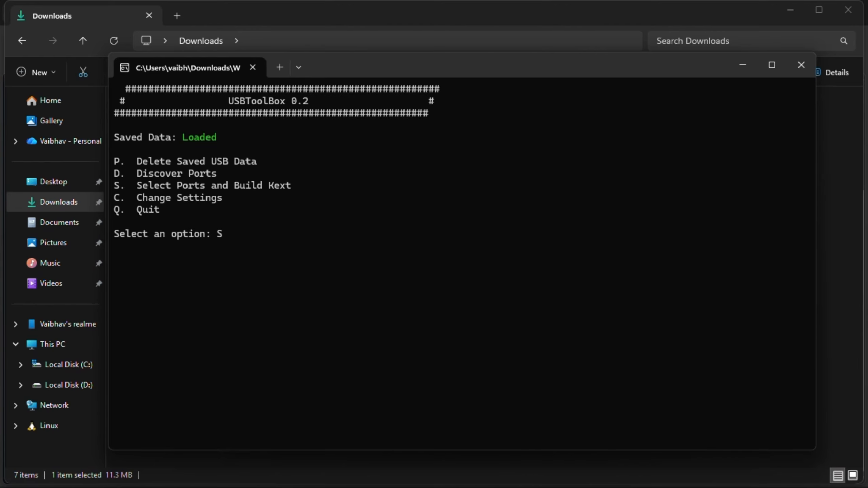
pyautogui.write('S')
pyautogui.press('Return')
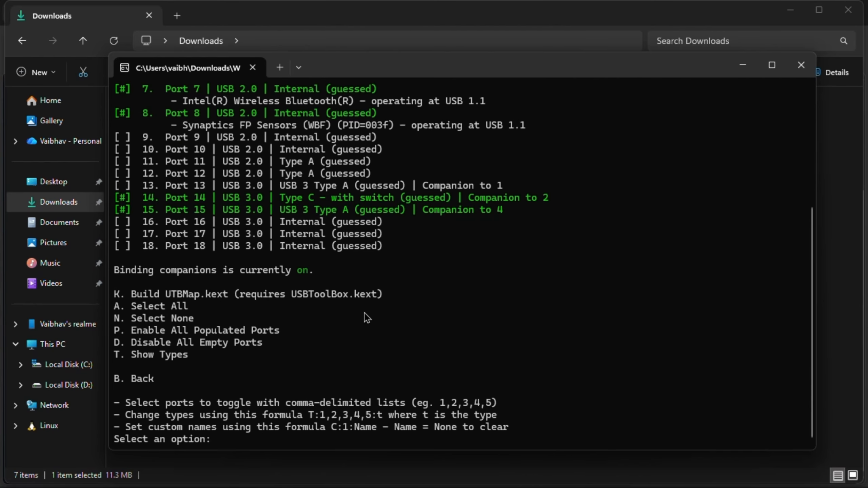
# Step: Review the selected USB ports, build UTBMap.kext with option K, and quit USBToolBox
pyautogui.scroll(5, 365, 313)
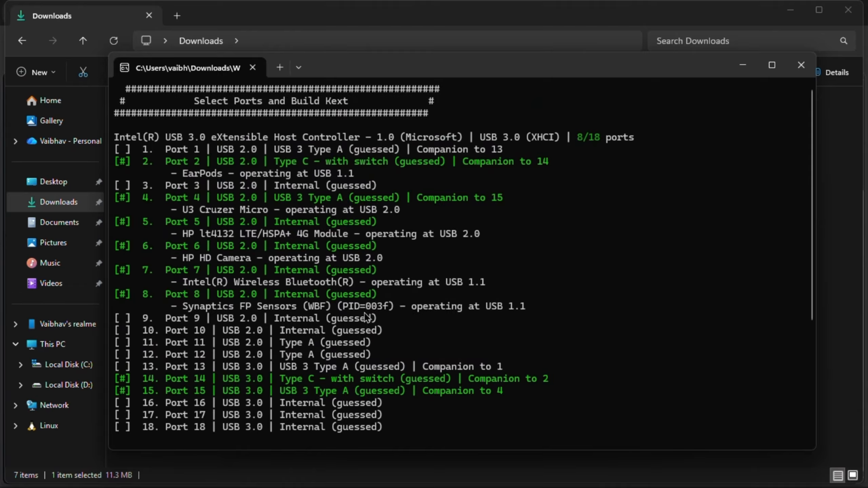
pyautogui.scroll(-5, 365, 317)
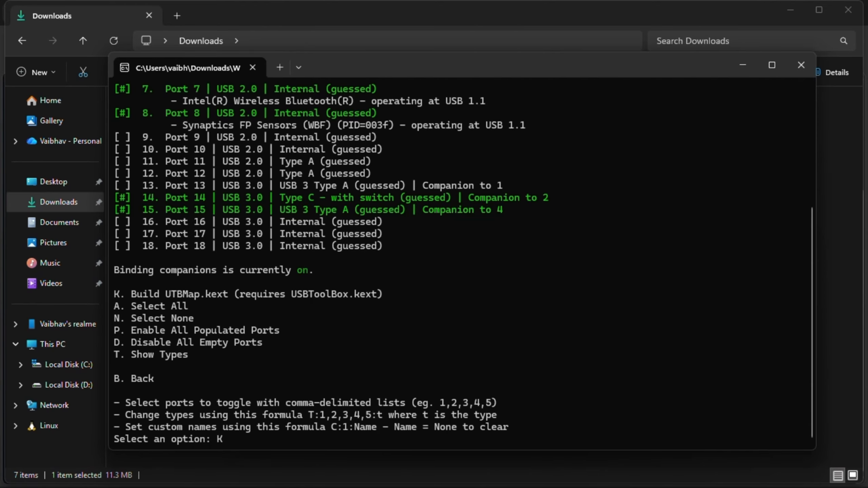
pyautogui.press('Return')
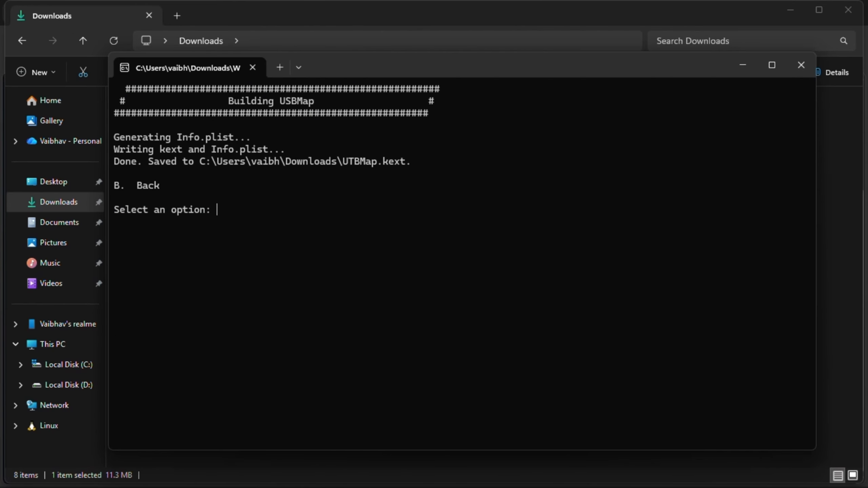
pyautogui.press('Return')
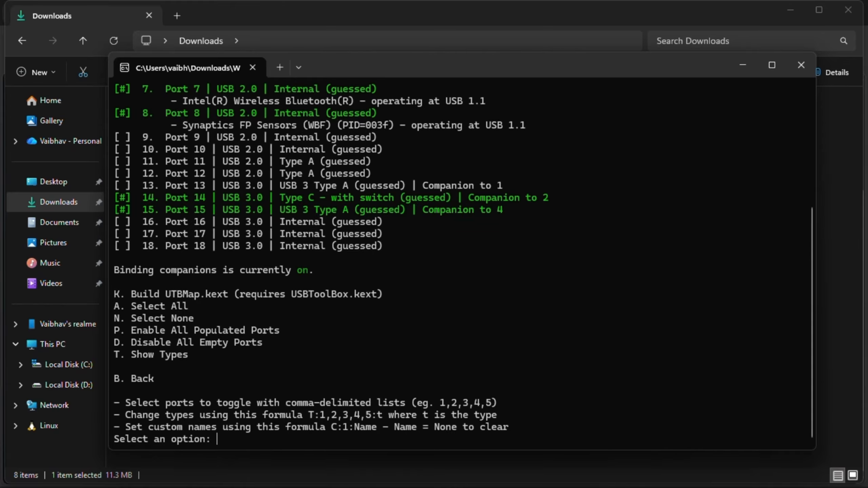
pyautogui.write('B')
pyautogui.press('Return')
pyautogui.write('Q')
pyautogui.press('Return')
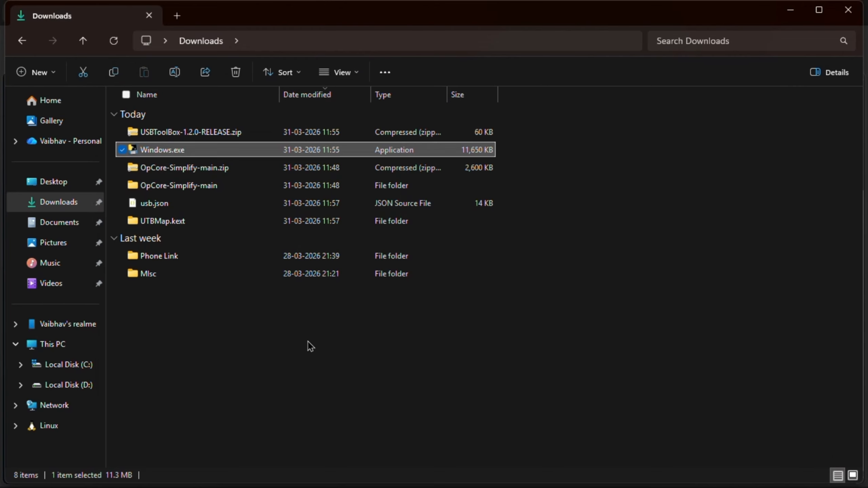
# Step: Extract USBToolBox-1.2.0-RELEASE.zip into its own folder in Downloads
pyautogui.click(164, 223)
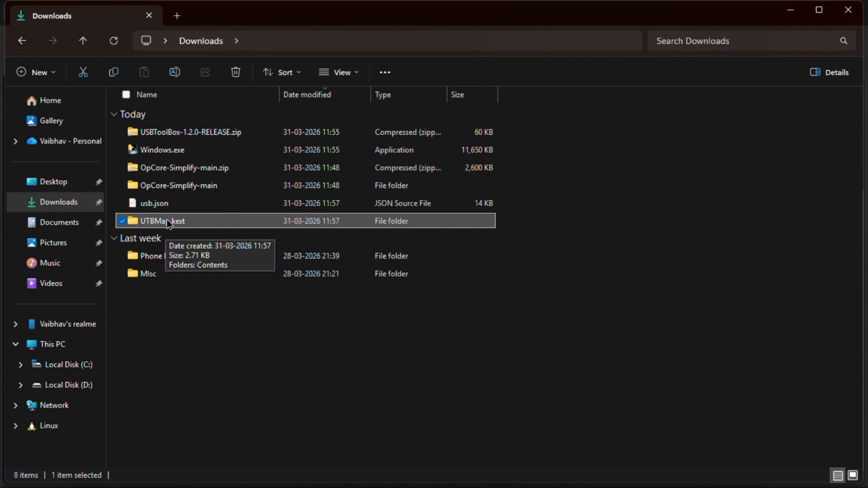
pyautogui.click(168, 134)
pyautogui.rightClick(170, 134)
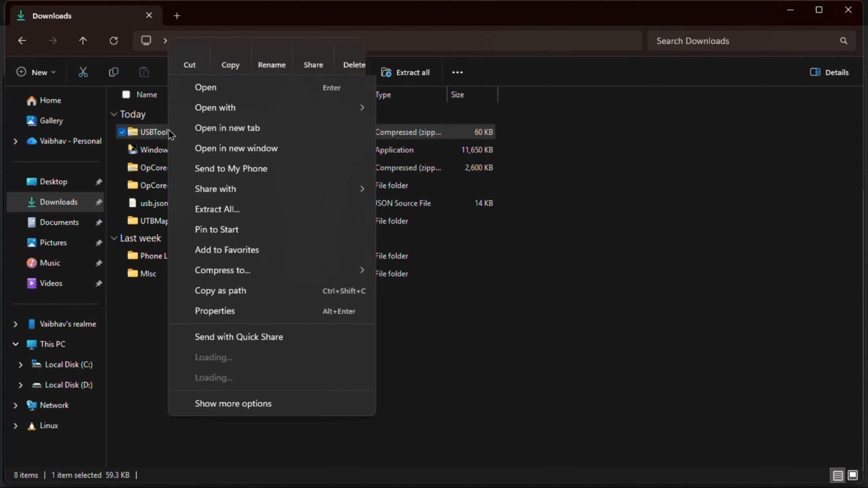
pyautogui.click(238, 211)
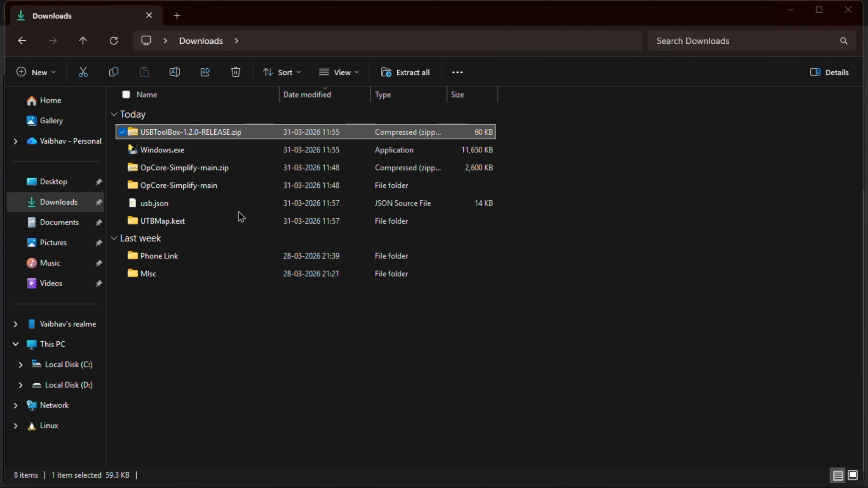
pyautogui.click(560, 373)
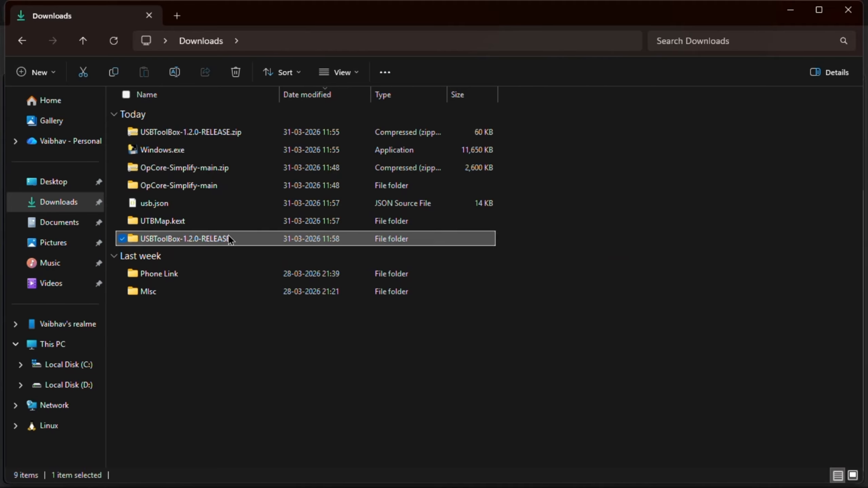
# Step: Open the extracted USBToolBox-1.2.0-RELEASE folder and cut USBToolBox.kext
pyautogui.doubleClick(228, 235)
pyautogui.click(188, 135)
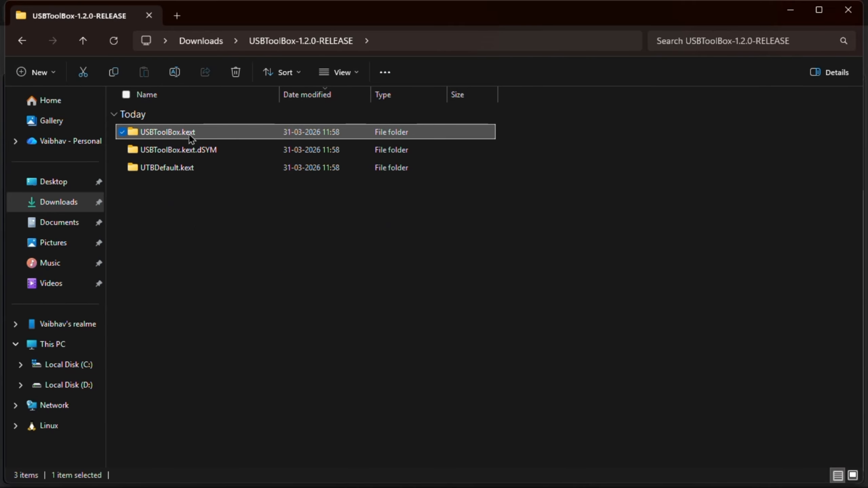
pyautogui.hotkey('ctrl', 'x')
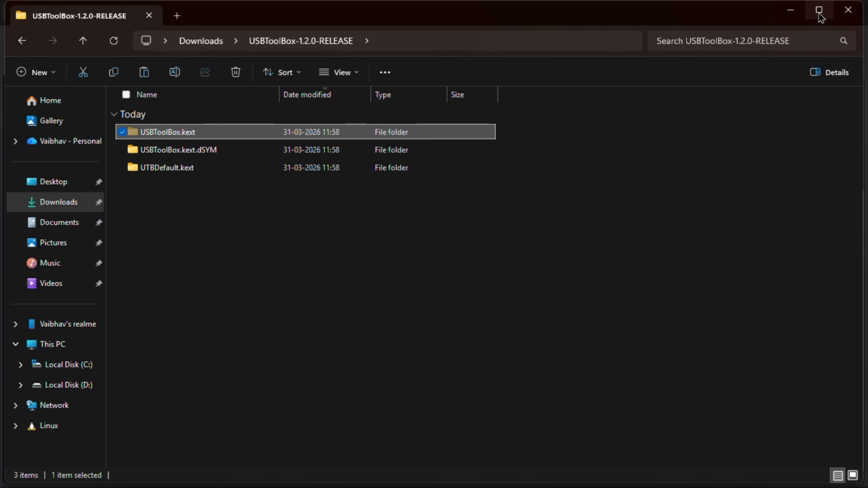
# Step: Open EFI > OC > Kexts from the desktop and paste USBToolBox.kext, replacing the files in the destination
pyautogui.click(791, 13)
pyautogui.click(795, 15)
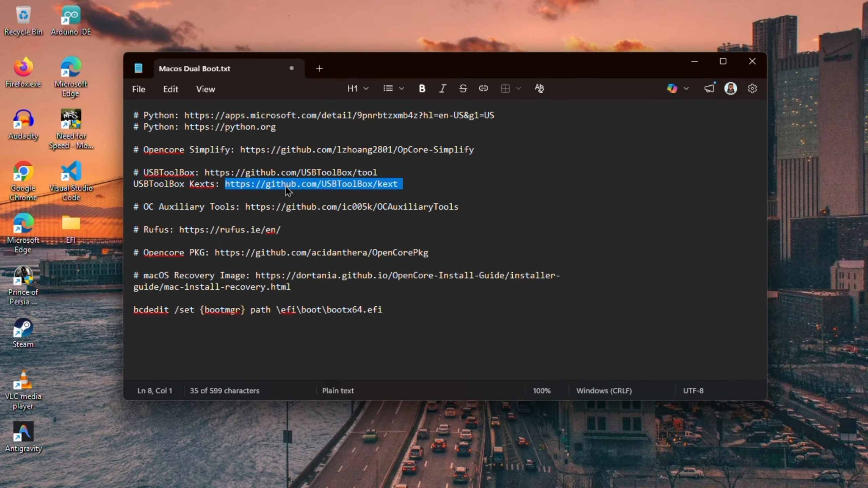
pyautogui.doubleClick(71, 225)
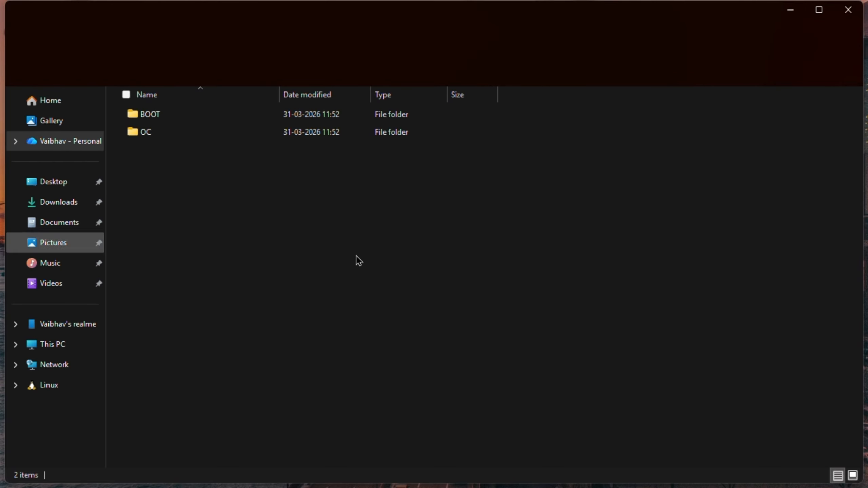
pyautogui.doubleClick(166, 133)
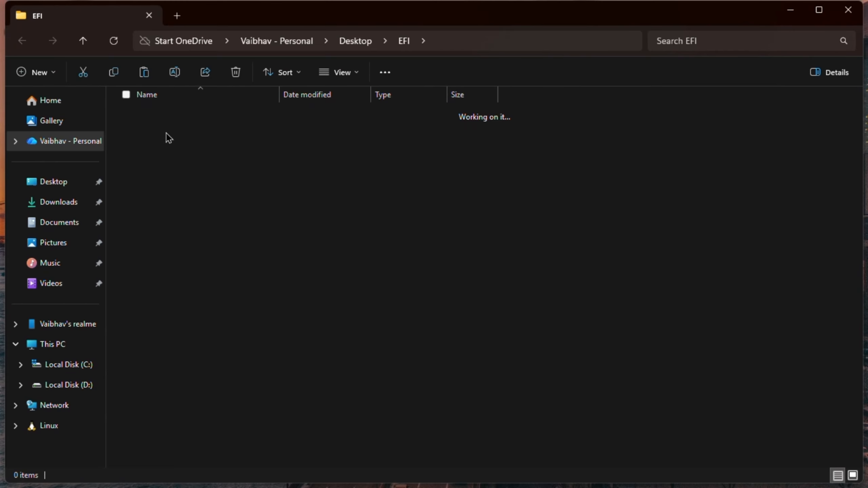
pyautogui.doubleClick(170, 146)
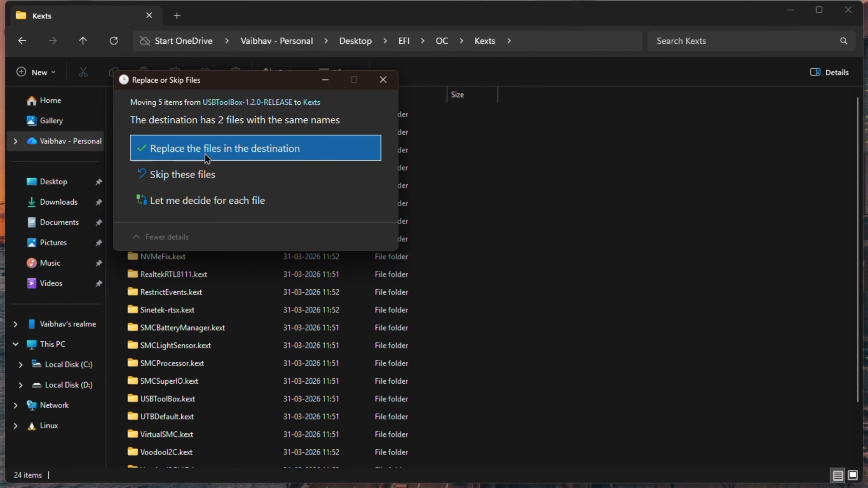
pyautogui.click(203, 152)
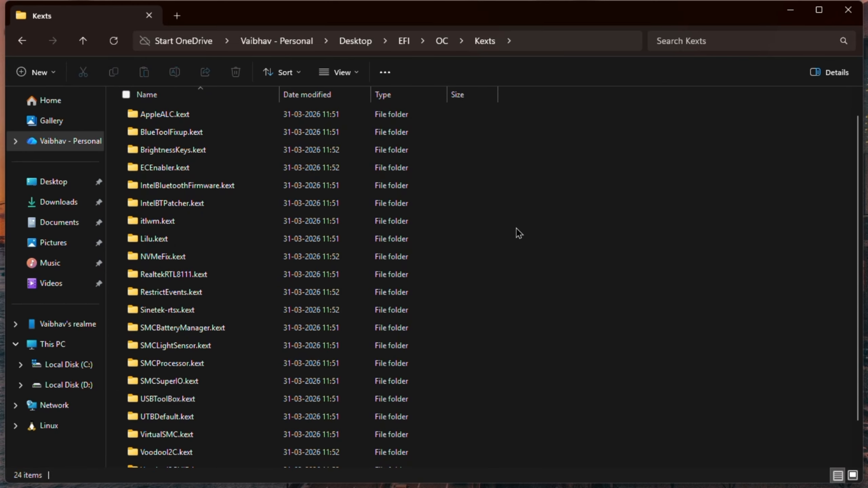
pyautogui.scroll(-2, 516, 228)
# Step: Switch to the OpCore-Simplify-main folder window, go to Downloads, and cut UTBMap.kext
pyautogui.press('super')
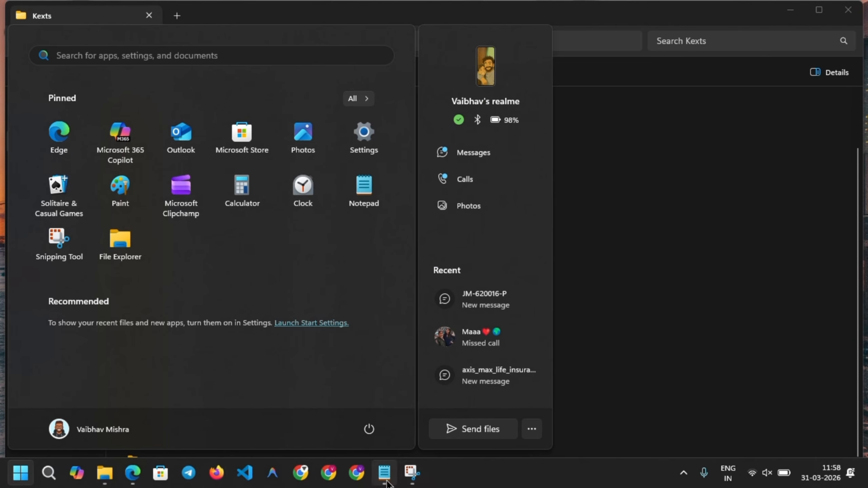
pyautogui.moveTo(105, 473)
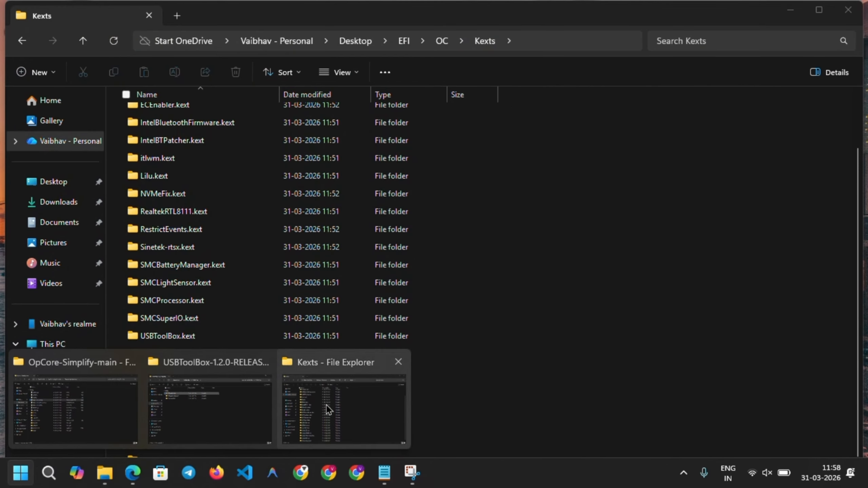
pyautogui.moveTo(221, 404)
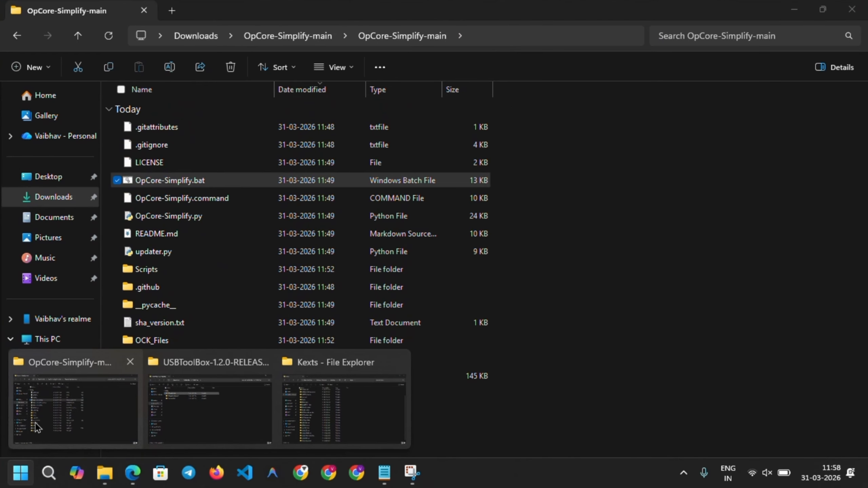
pyautogui.click(33, 425)
pyautogui.click(54, 198)
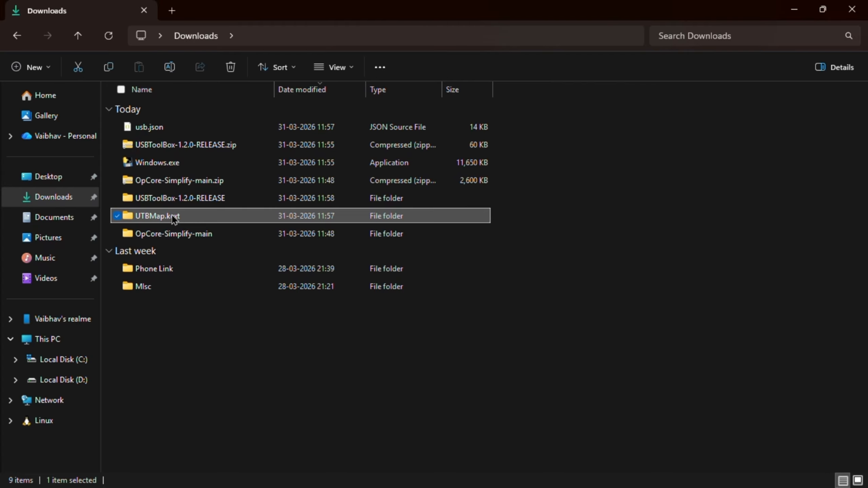
# Step: Paste UTBMap.kext into the EFI > OC > Kexts folder window
pyautogui.press('super')
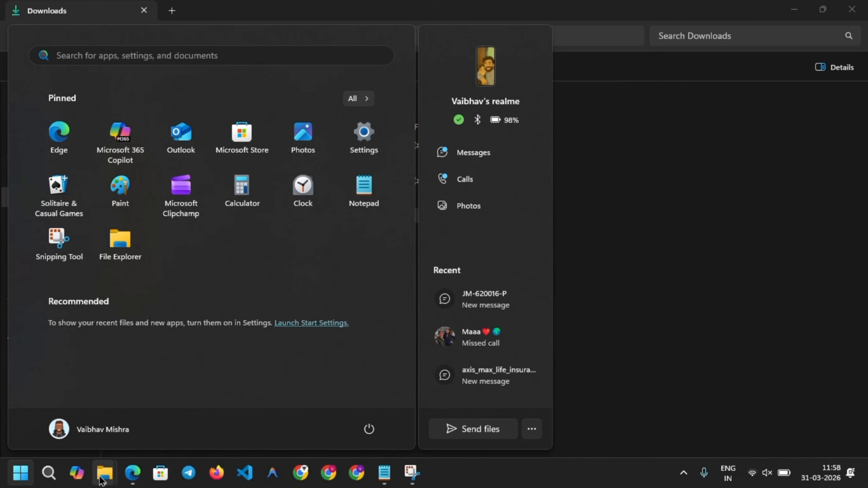
pyautogui.moveTo(105, 475)
pyautogui.click(335, 423)
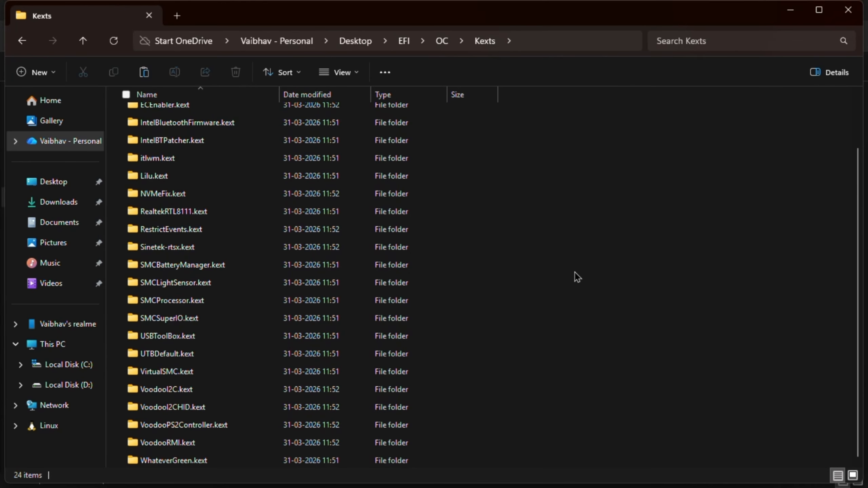
pyautogui.hotkey('ctrl', 'v')
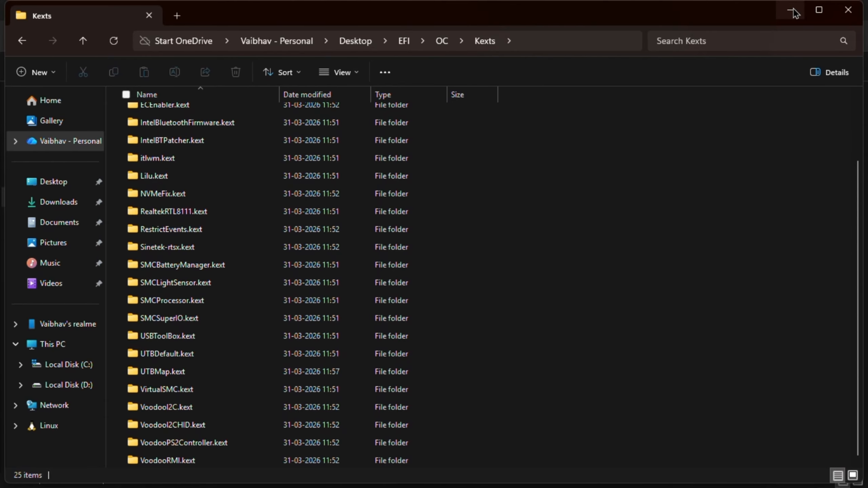
# Step: Minimize the File Explorer windows and copy the OC Auxiliary Tools link from Macos Dual Boot.txt
pyautogui.click(794, 13)
pyautogui.click(793, 13)
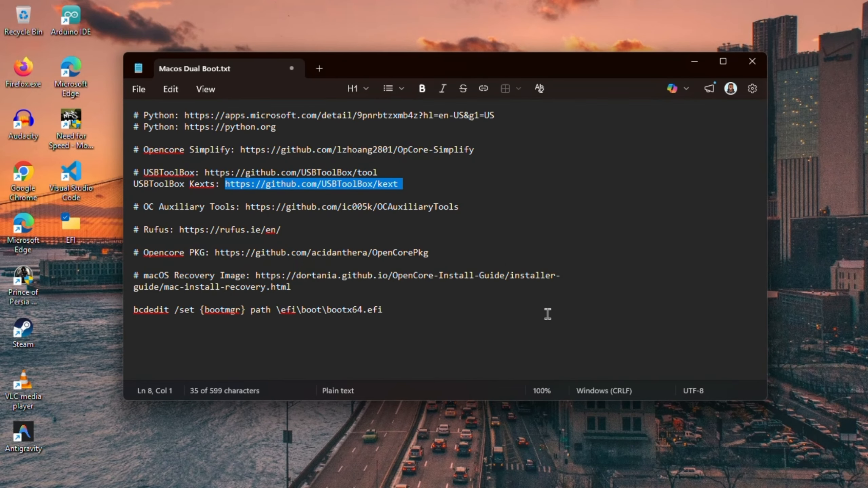
pyautogui.click(239, 221)
pyautogui.moveTo(245, 208); pyautogui.dragTo(463, 206)
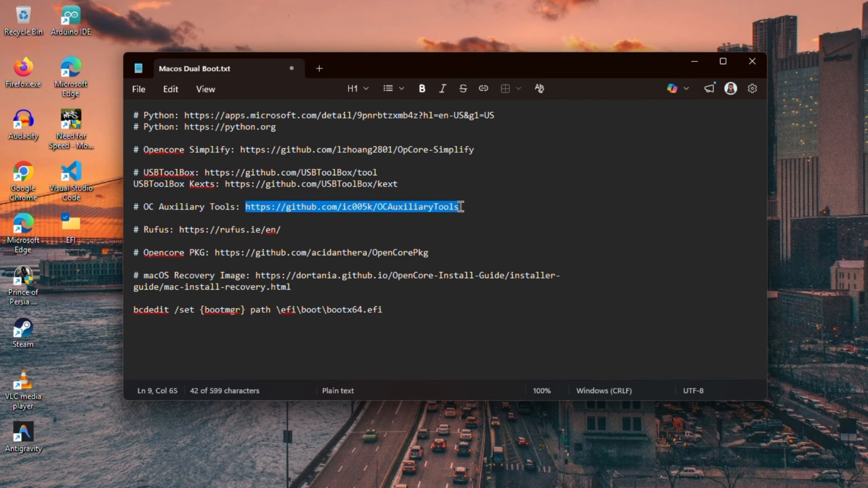
pyautogui.rightClick(410, 208)
pyautogui.click(471, 222)
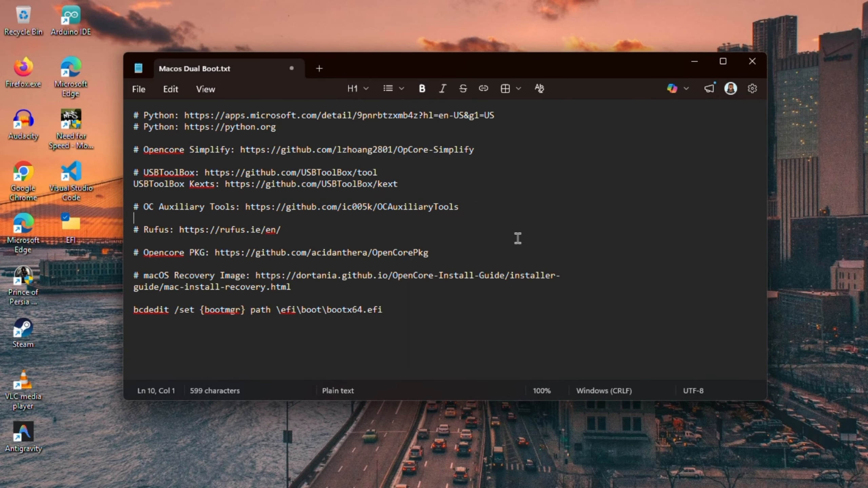
pyautogui.click(158, 478)
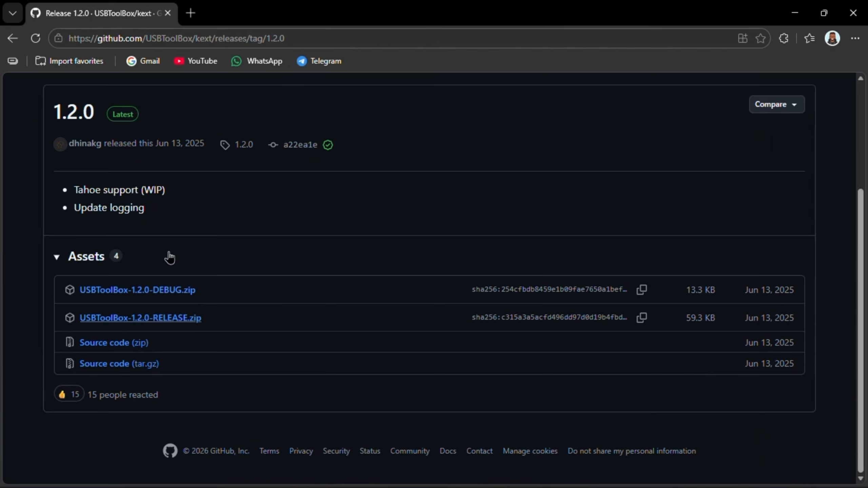
pyautogui.click(302, 33)
pyautogui.hotkey('ctrl', 'v')
pyautogui.press('Return')
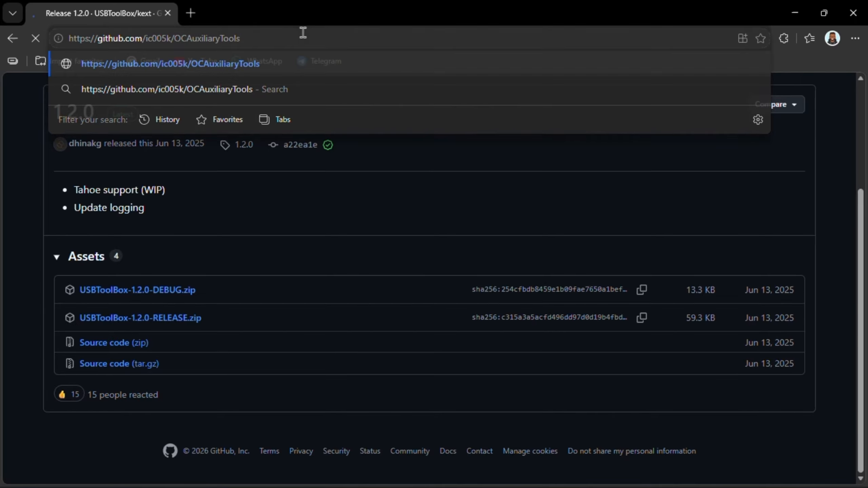
# Step: Open the latest OCAuxiliaryTools release, 20250001, and download OCAT-Win64.zip from its assets
pyautogui.scroll(-3, 413, 308)
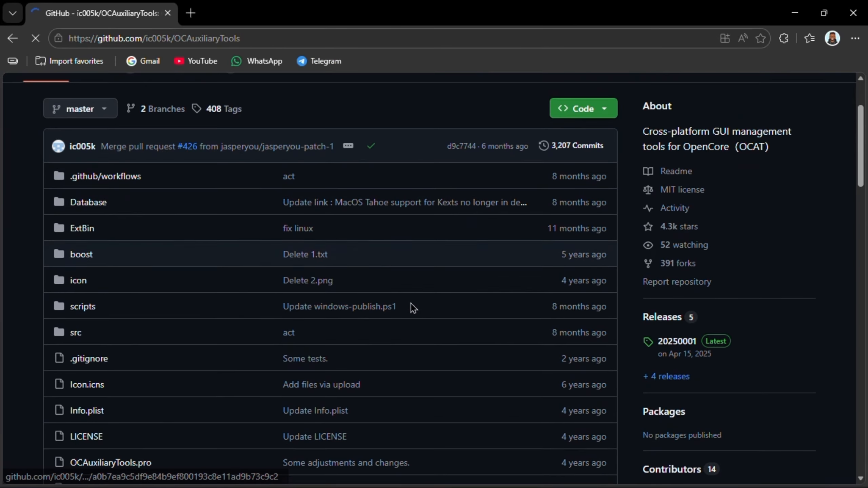
pyautogui.click(680, 342)
pyautogui.scroll(-5, 389, 389)
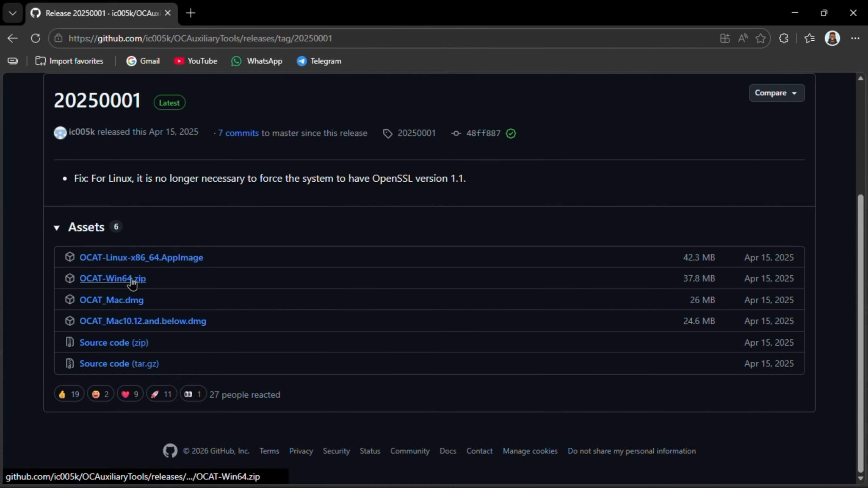
pyautogui.click(132, 284)
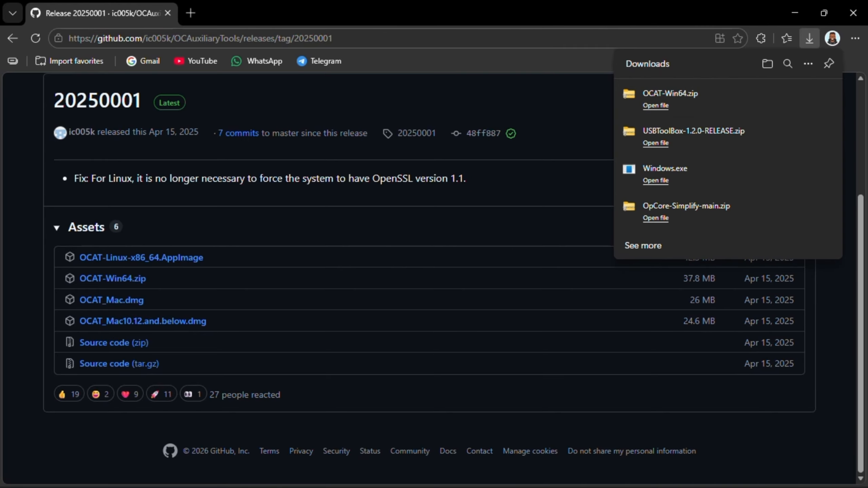
# Step: Switch to the Downloads folder in File Explorer and extract OCAT-Win64.zip into its own OCAT-Win64 folder
pyautogui.press('super')
pyautogui.moveTo(107, 474)
pyautogui.click(73, 406)
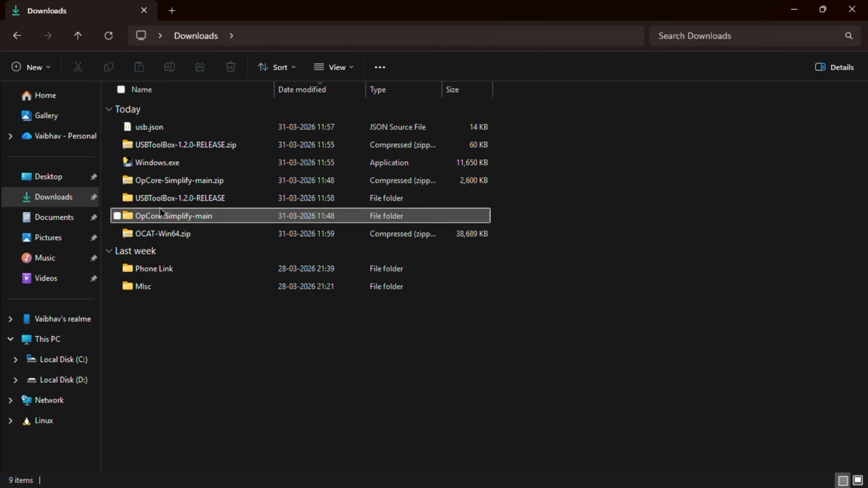
pyautogui.click(169, 239)
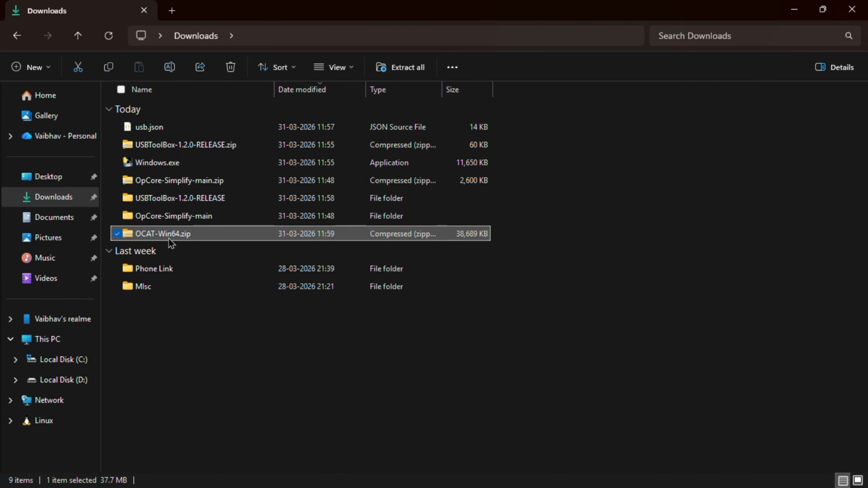
pyautogui.rightClick(168, 238)
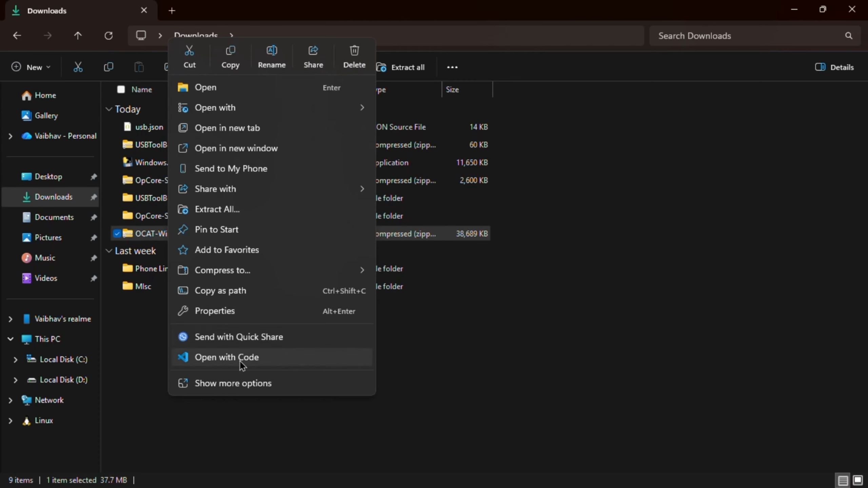
pyautogui.click(227, 210)
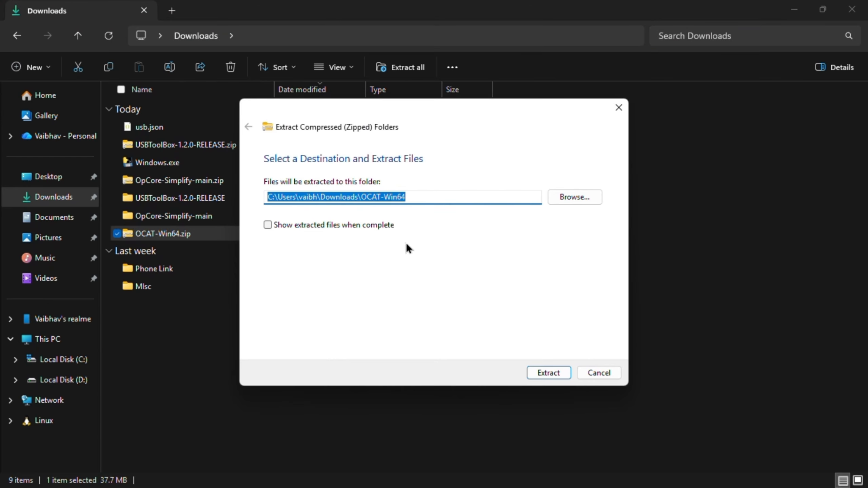
pyautogui.click(544, 373)
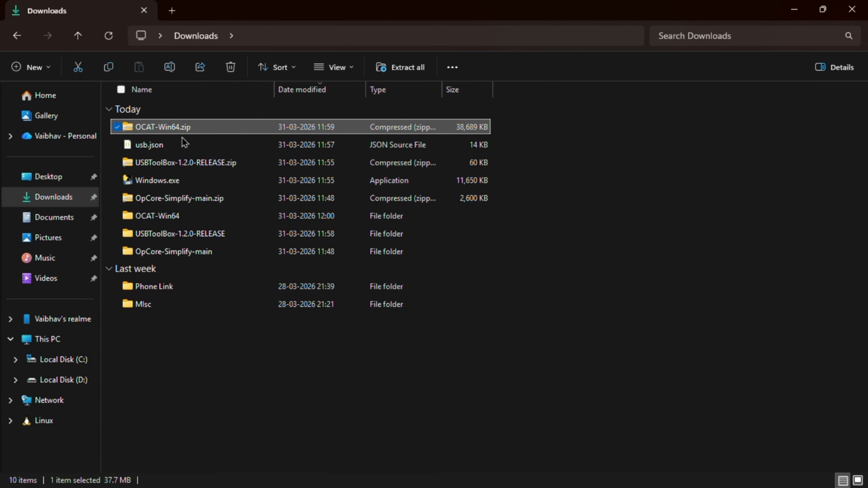
# Step: Open the nested OCAT-Win64 folder and launch OCAuxiliaryTools.exe
pyautogui.doubleClick(181, 215)
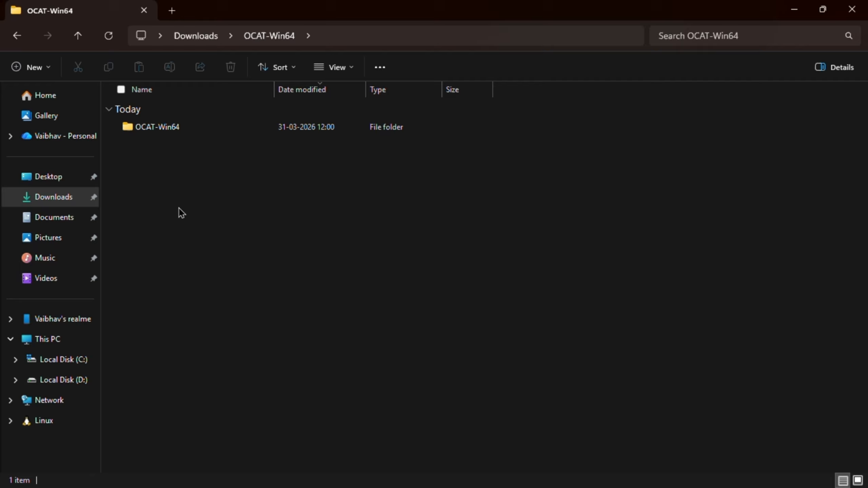
pyautogui.doubleClick(156, 126)
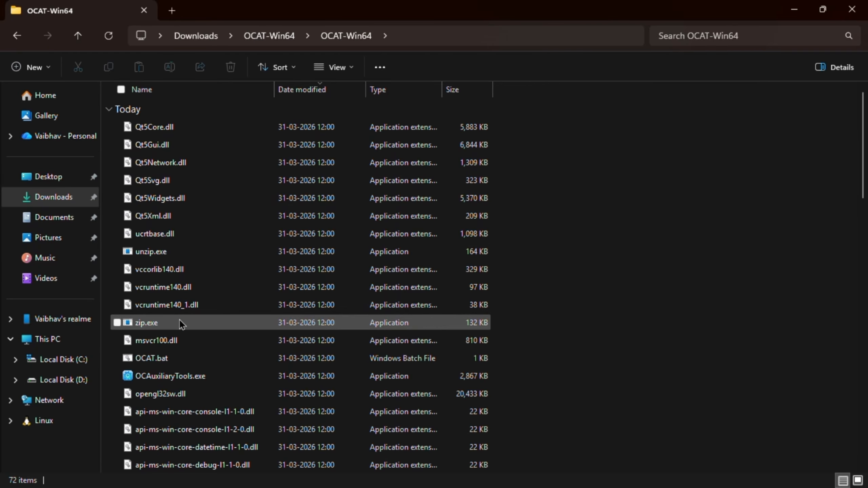
pyautogui.scroll(-1, 179, 319)
pyautogui.click(177, 341)
pyautogui.doubleClick(177, 341)
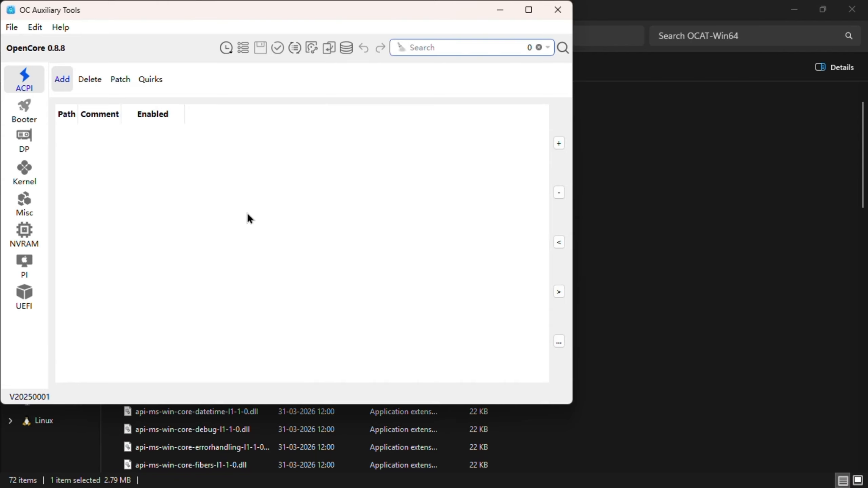
# Step: Open config.plist from Desktop > EFI > OC in OC Auxiliary Tools
pyautogui.click(11, 29)
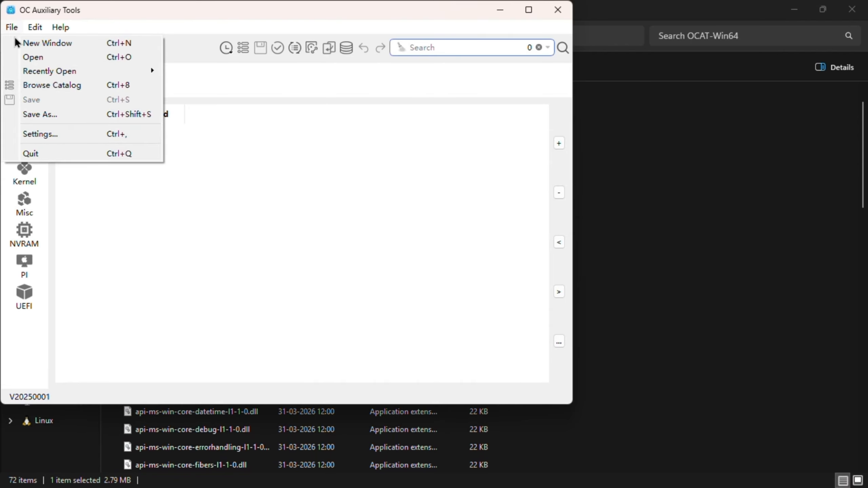
pyautogui.click(33, 52)
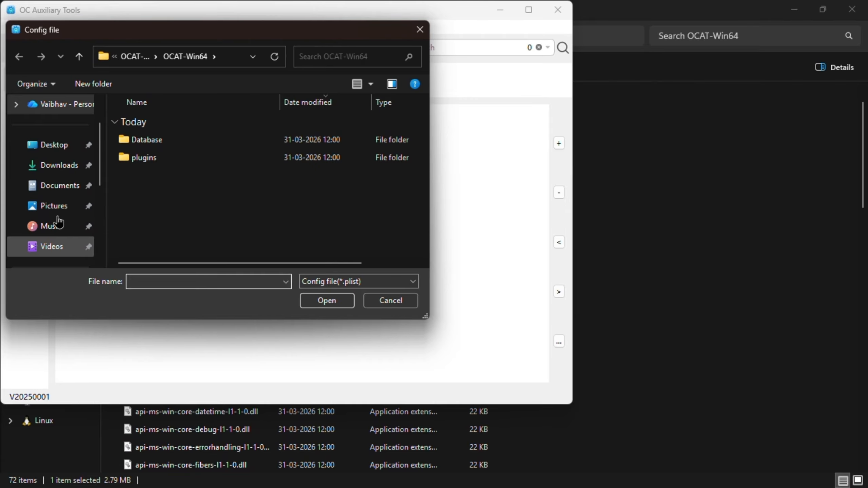
pyautogui.click(56, 153)
pyautogui.click(157, 129)
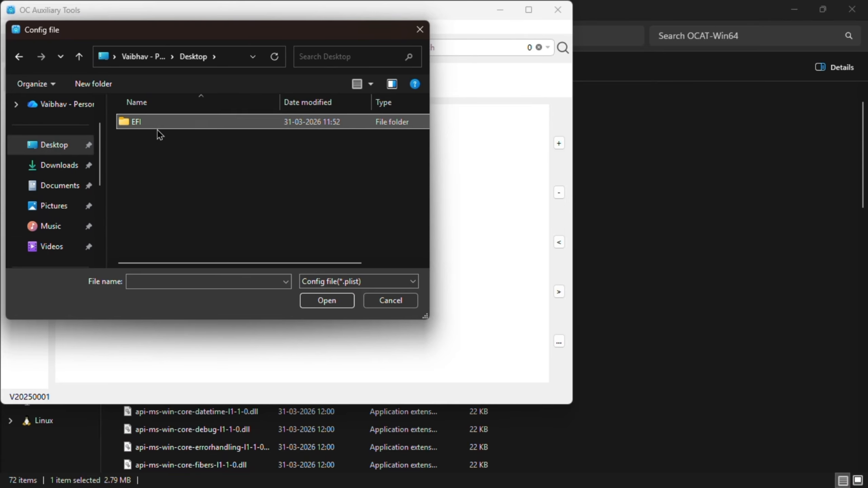
pyautogui.click(328, 300)
pyautogui.doubleClick(178, 143)
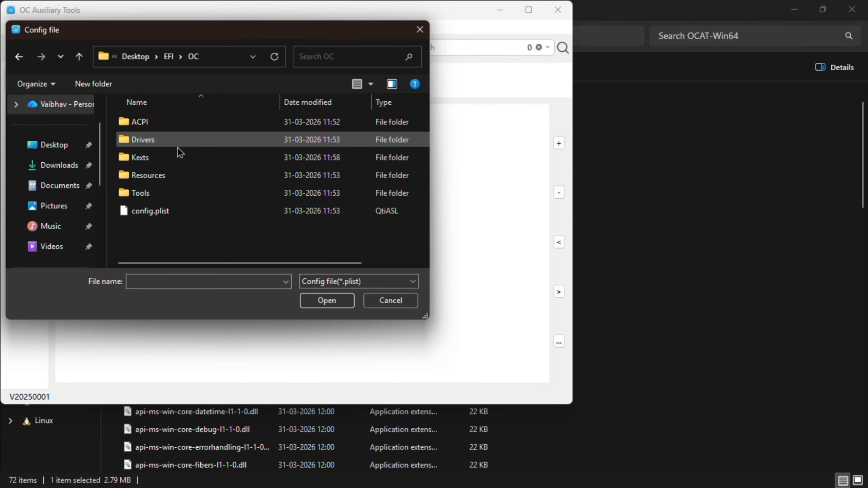
pyautogui.click(156, 212)
pyautogui.click(335, 303)
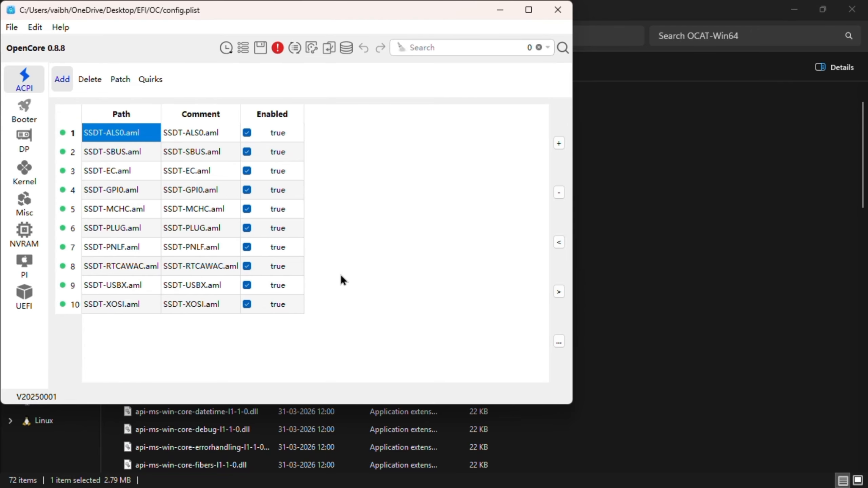
# Step: Try to add UTBMap.kext from EFI > OC > Kexts to the kernel Add list, and look through the listed kexts
pyautogui.click(27, 176)
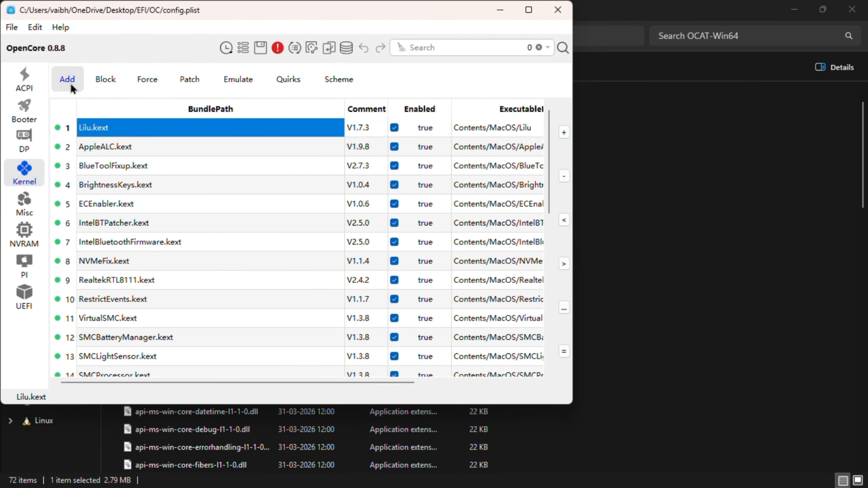
pyautogui.click(563, 132)
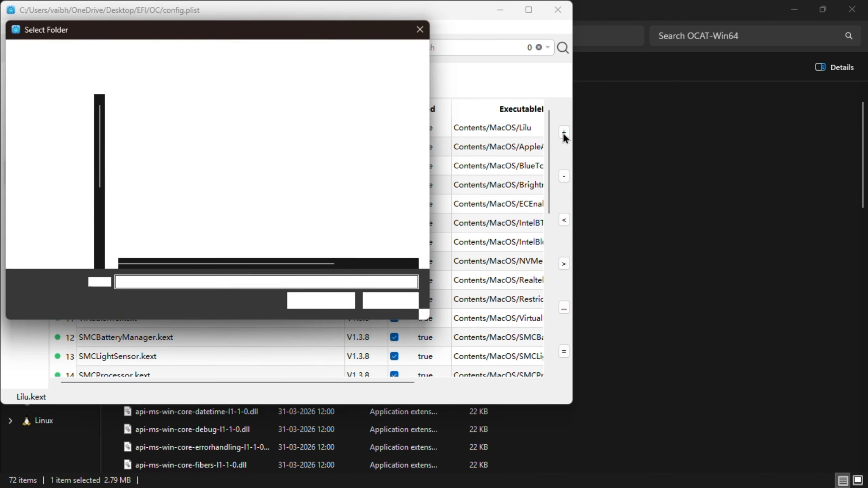
pyautogui.doubleClick(161, 165)
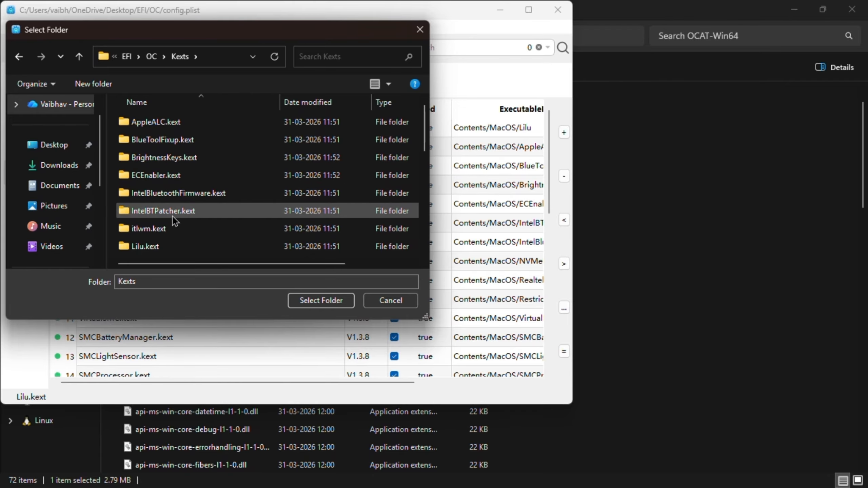
pyautogui.scroll(-1, 172, 217)
pyautogui.scroll(-1, 172, 216)
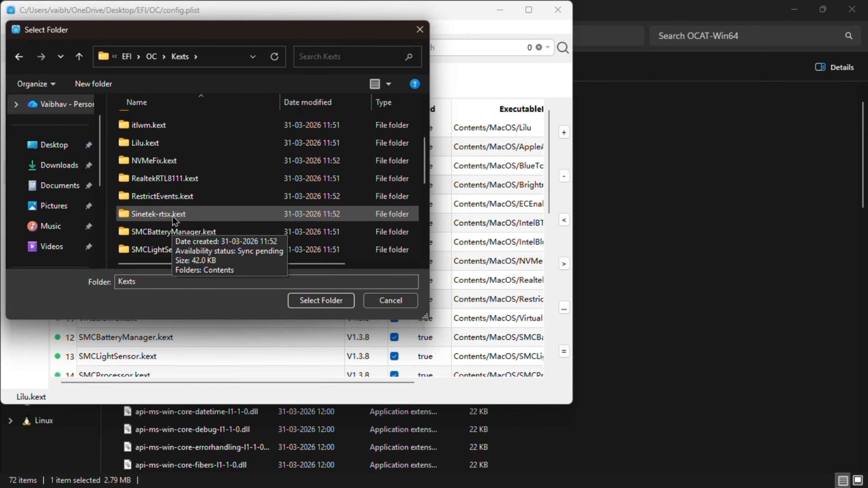
pyautogui.scroll(-2, 175, 220)
pyautogui.click(156, 198)
pyautogui.click(312, 303)
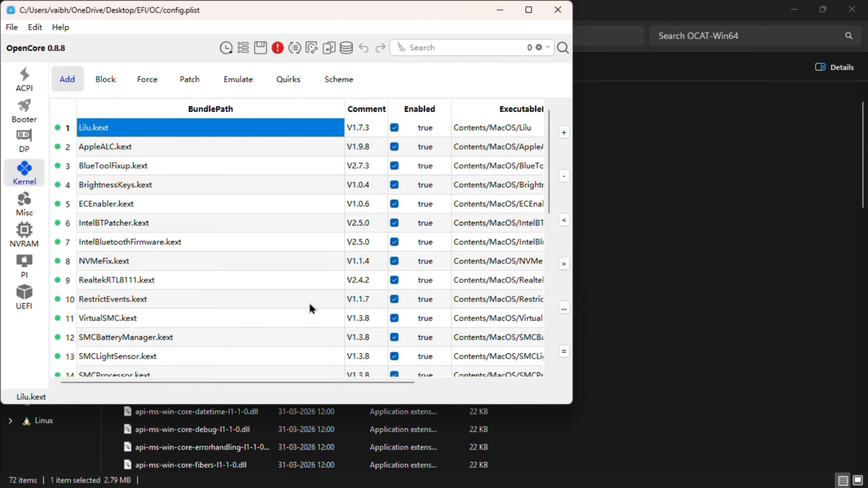
pyautogui.scroll(-6, 440, 252)
pyautogui.scroll(6, 238, 293)
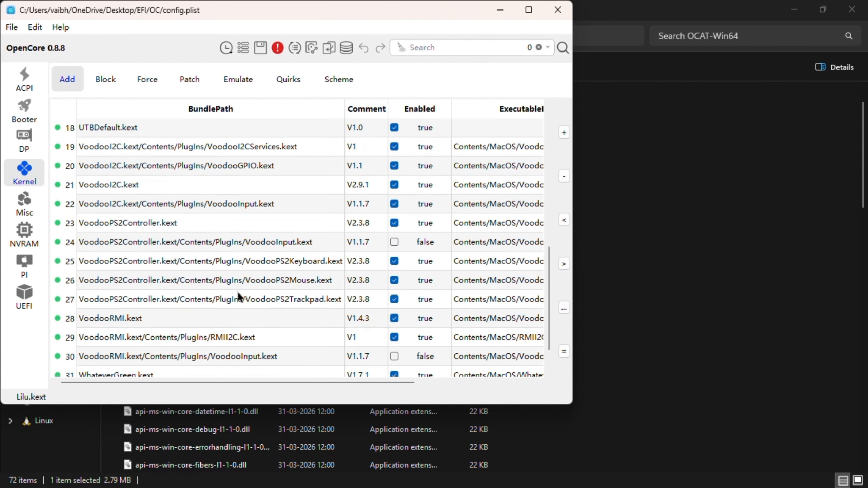
pyautogui.scroll(-6, 238, 293)
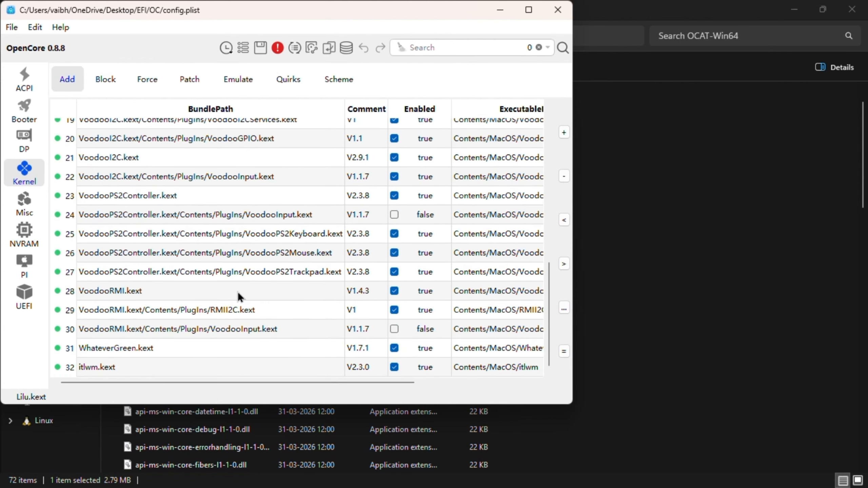
# Step: Add UTBMap.kext from EFI > OC > Kexts to the kernel Add list and review the listed kexts
pyautogui.scroll(2, 238, 295)
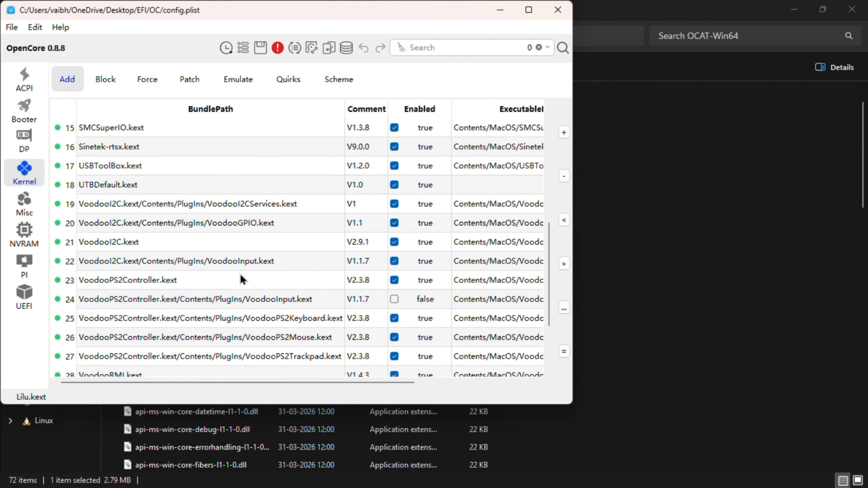
pyautogui.click(565, 131)
pyautogui.scroll(-2, 201, 203)
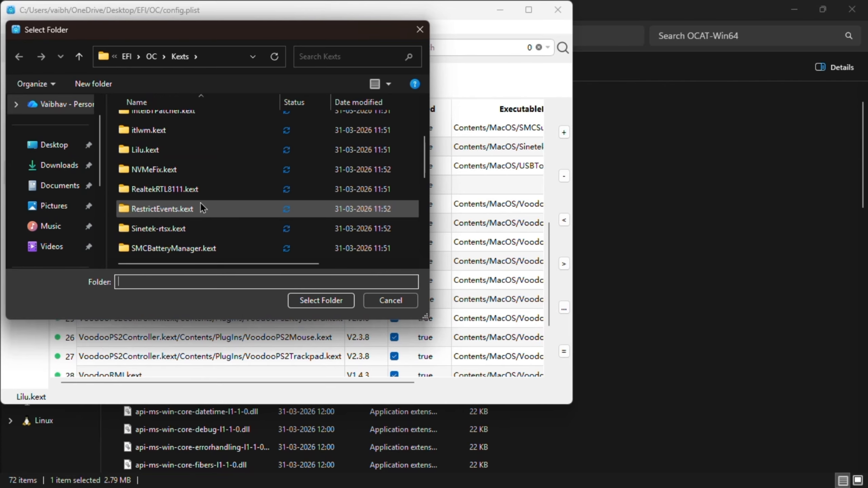
pyautogui.scroll(2, 200, 203)
pyautogui.scroll(-1, 193, 183)
pyautogui.scroll(-4, 193, 183)
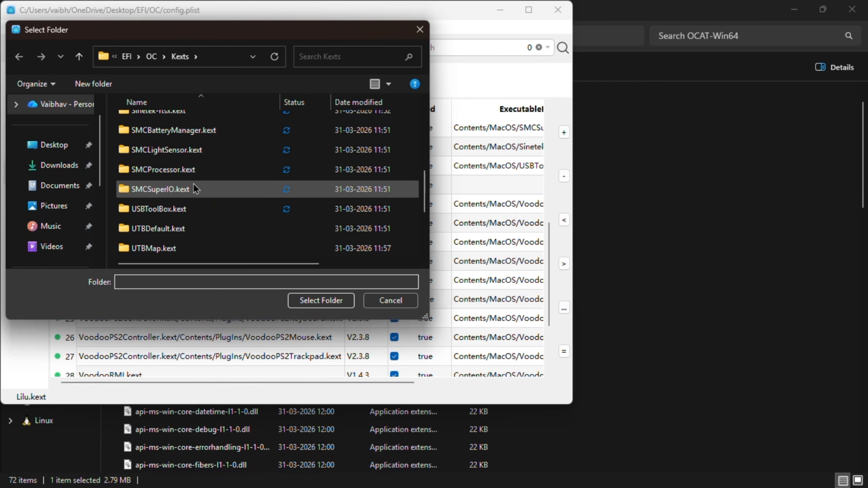
pyautogui.click(190, 188)
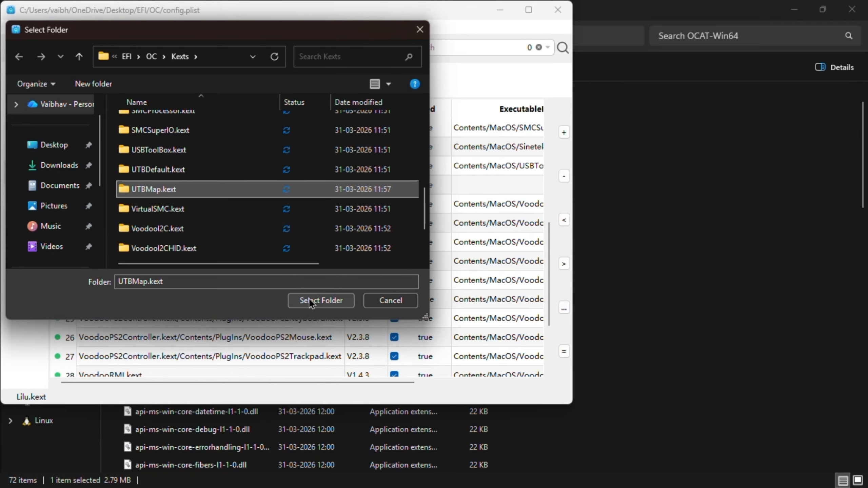
pyautogui.click(308, 298)
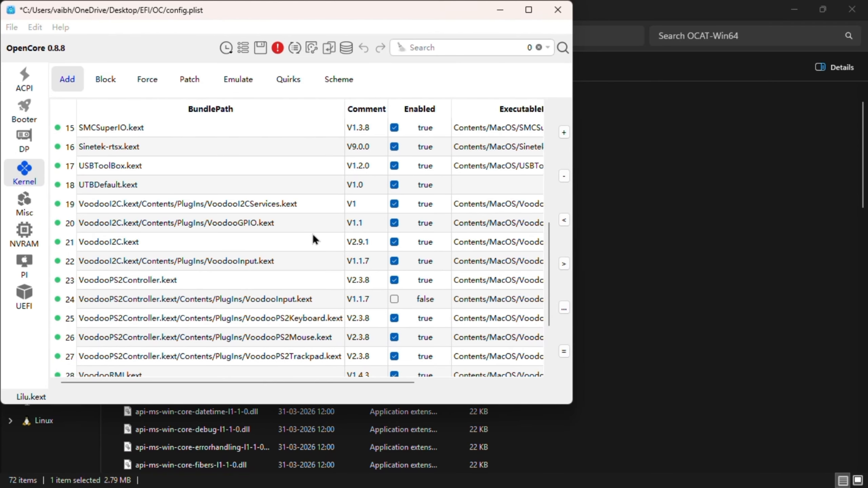
pyautogui.scroll(-2, 312, 233)
pyautogui.scroll(1, 312, 233)
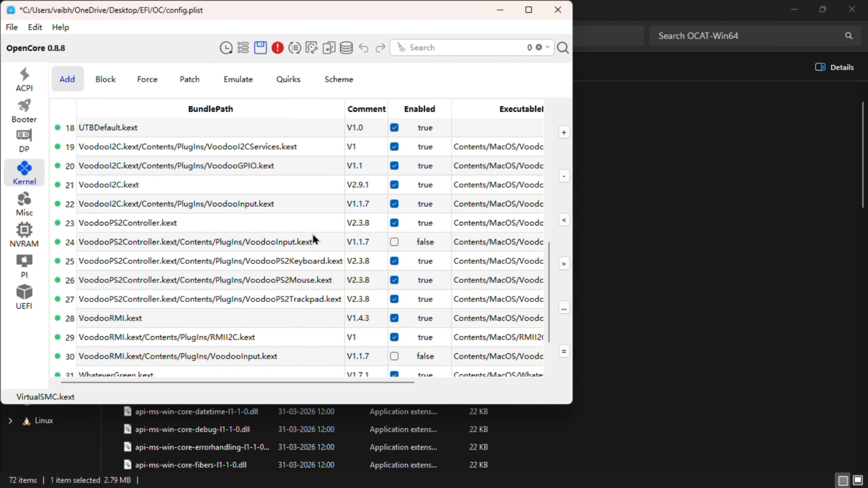
pyautogui.scroll(1, 313, 234)
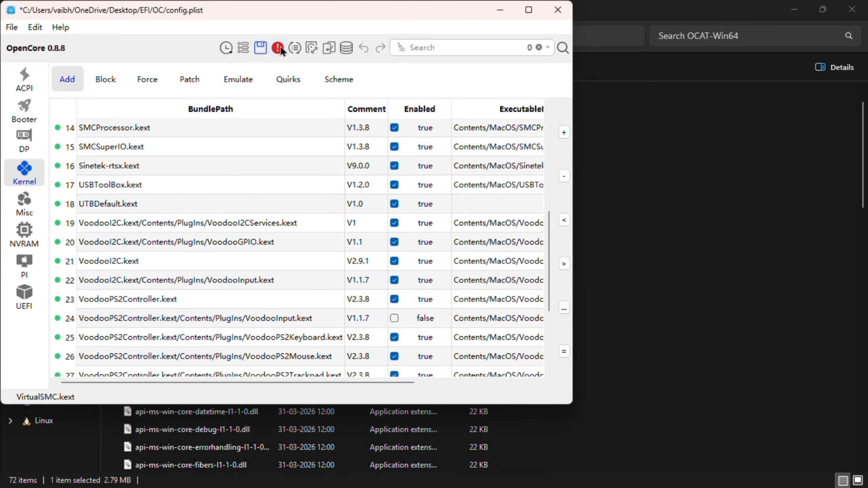
# Step: Save config.plist, then close OC Auxiliary Tools and the OCAT-Win64 folder window
pyautogui.click(262, 48)
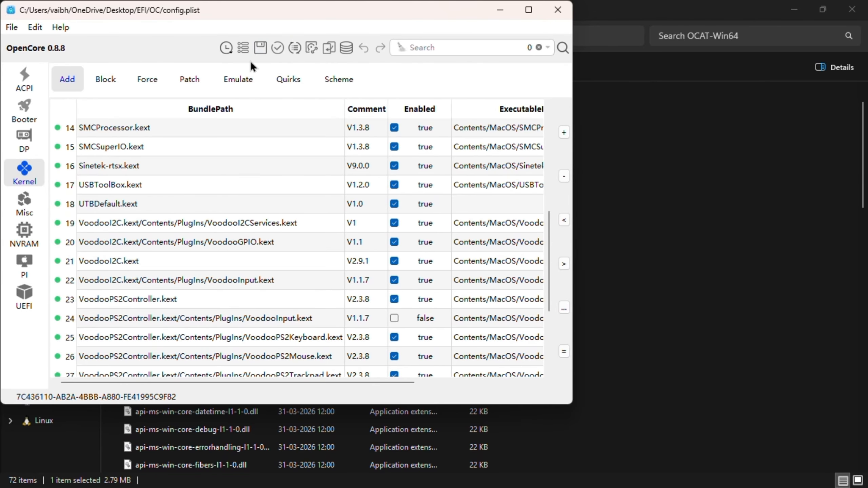
pyautogui.click(558, 9)
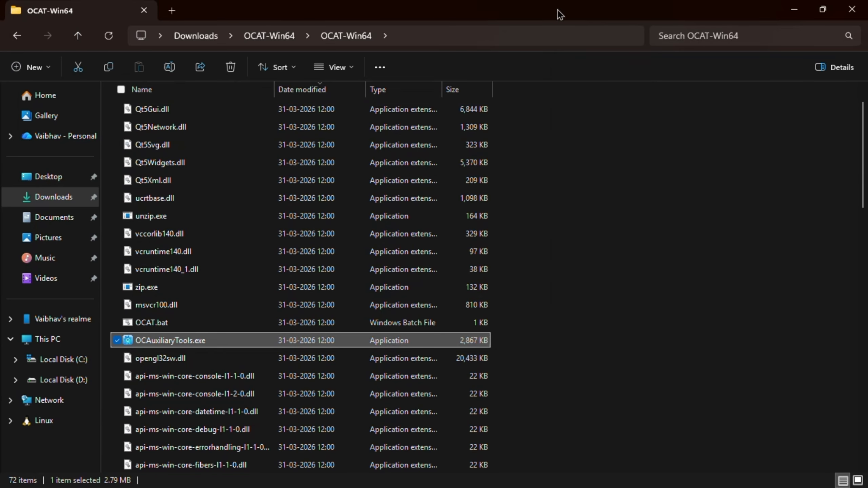
pyautogui.click(641, 251)
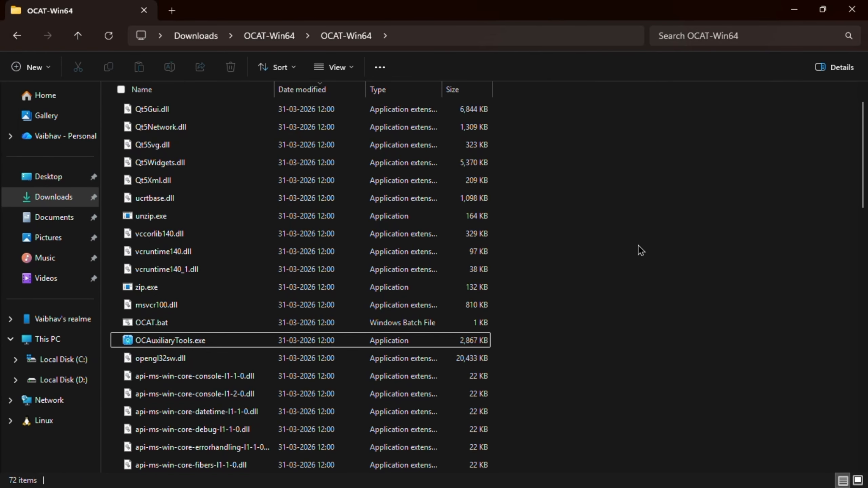
pyautogui.click(854, 13)
pyautogui.click(854, 12)
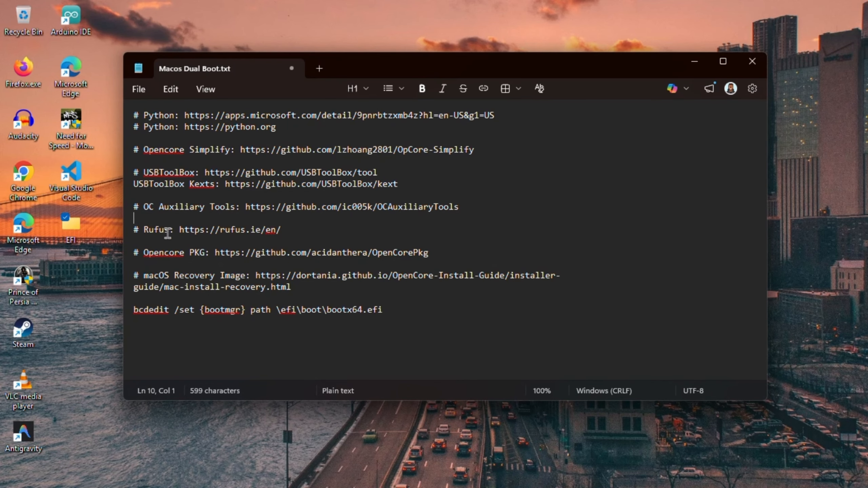
pyautogui.moveTo(179, 232); pyautogui.dragTo(289, 236)
pyautogui.rightClick(246, 235)
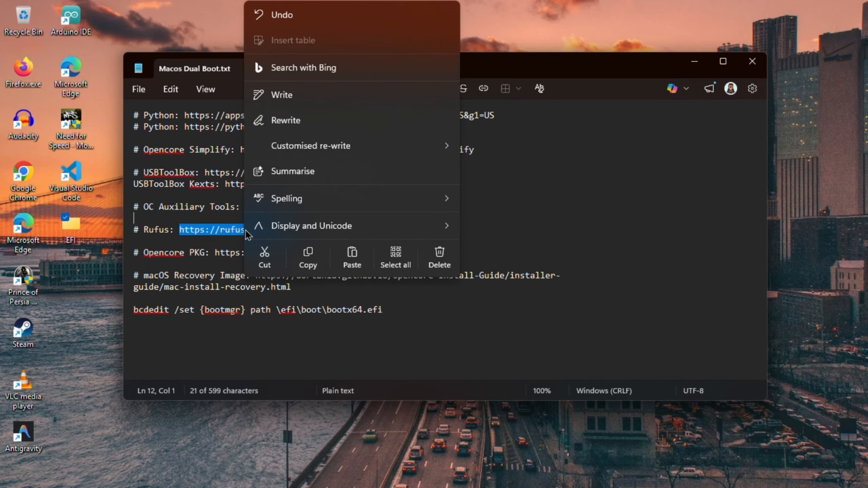
pyautogui.click(306, 255)
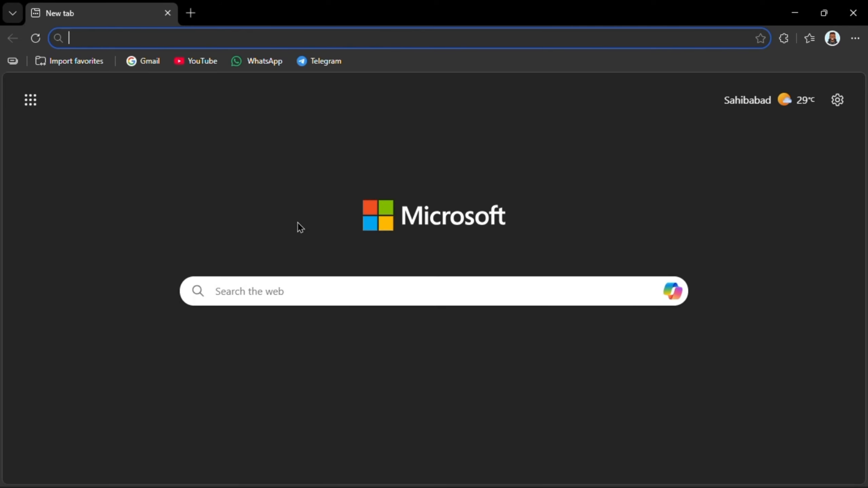
pyautogui.hotkey('ctrl', 'v')
pyautogui.press('Return')
# Step: Download the portable Windows x64 build rufus-4.13p.exe from the latest releases
pyautogui.scroll(-5, 297, 221)
pyautogui.scroll(-10, 297, 221)
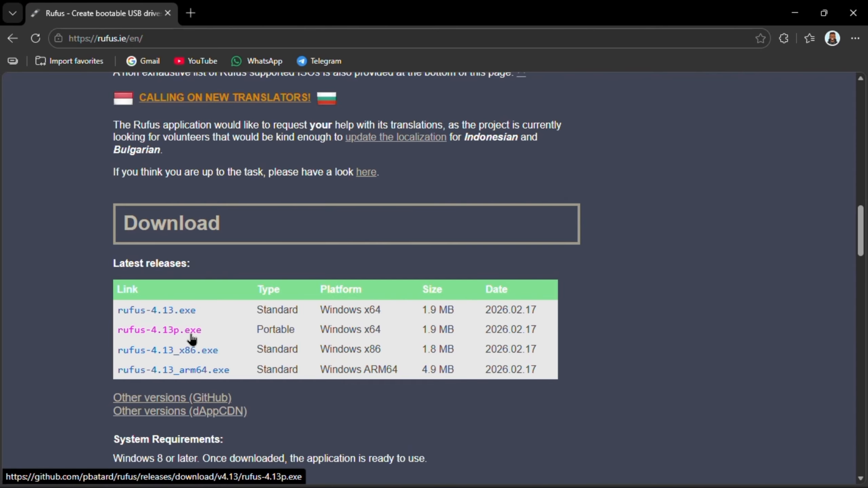
pyautogui.click(163, 333)
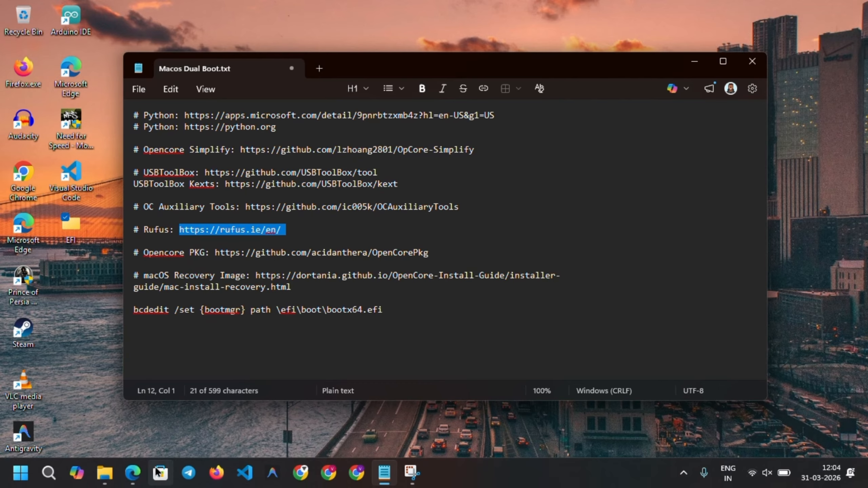
# Step: Switch to File Explorer and launch rufus-4.13p.exe from the Downloads folder
pyautogui.moveTo(97, 481)
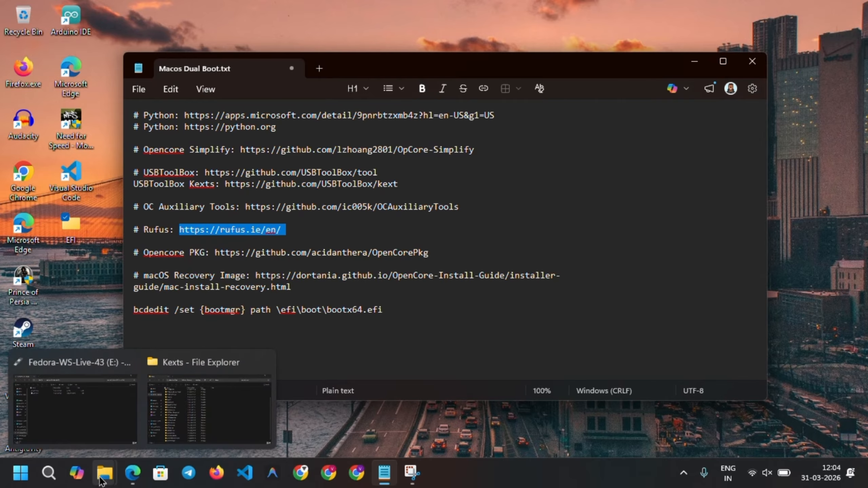
pyautogui.click(73, 441)
pyautogui.click(58, 202)
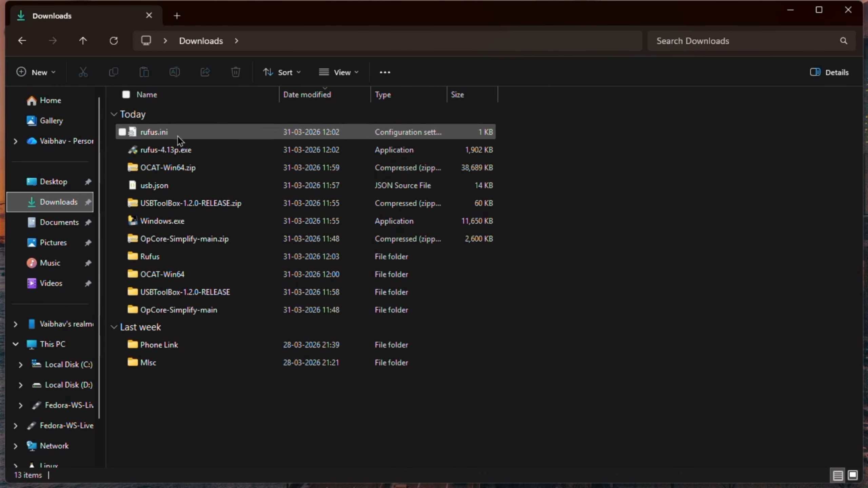
pyautogui.click(180, 151)
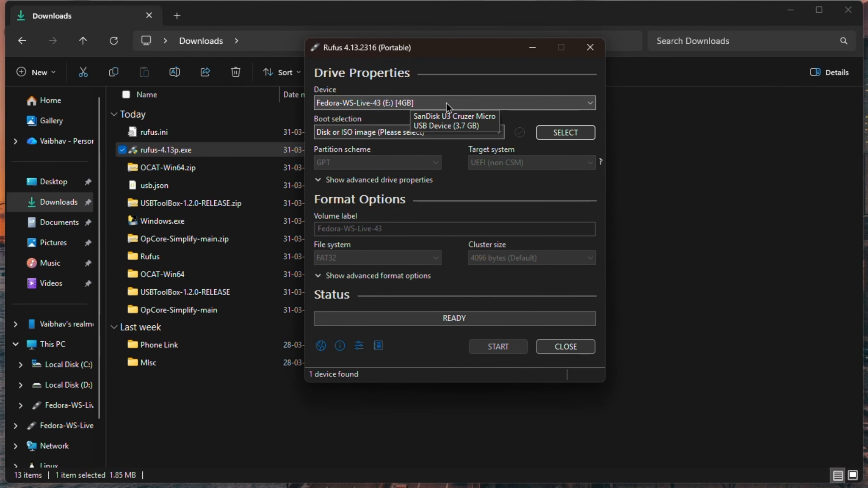
# Step: Set the USB drive to Non bootable with volume label macOS and file system FAT32, and show the advanced format options
pyautogui.click(461, 133)
pyautogui.click(441, 146)
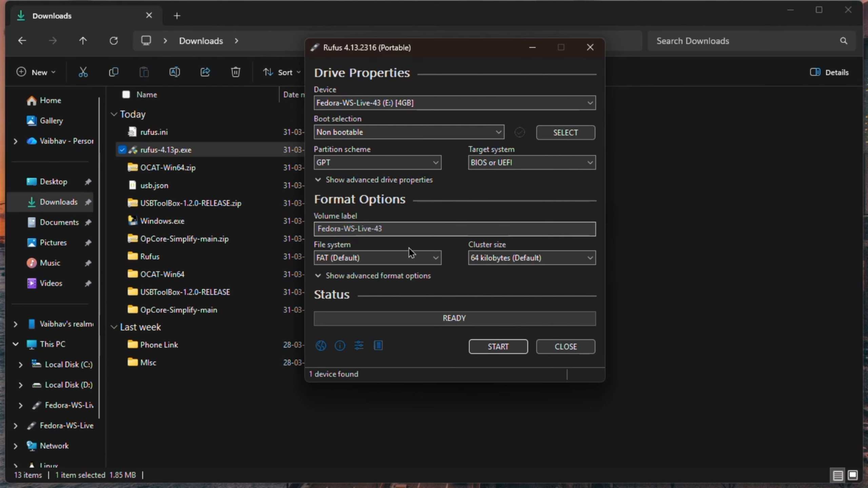
pyautogui.doubleClick(378, 232)
pyautogui.write('macOS')
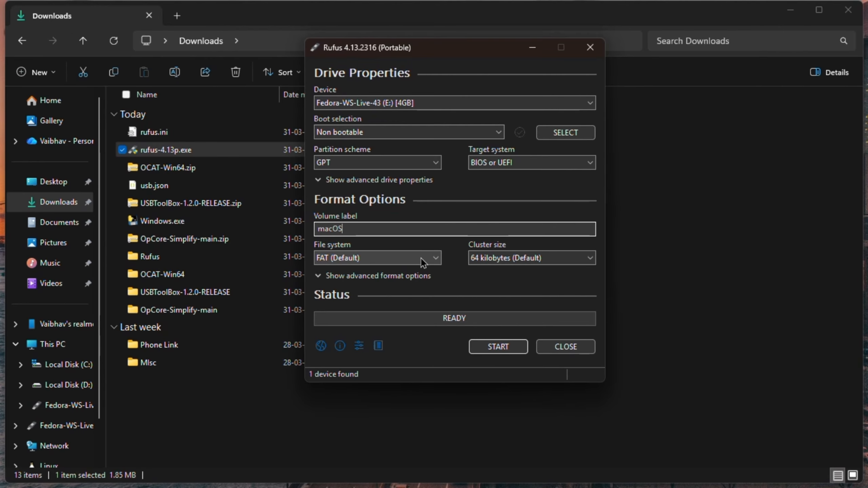
pyautogui.click(421, 258)
pyautogui.click(373, 282)
pyautogui.click(371, 281)
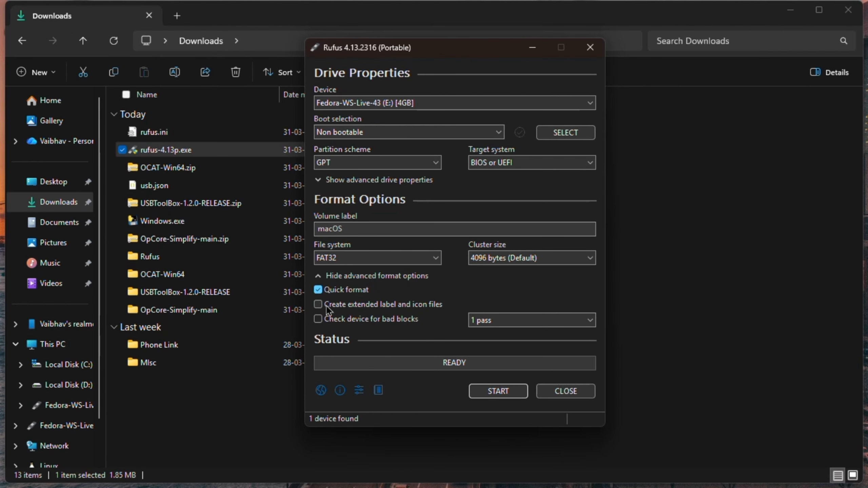
# Step: Format the USB drive with these settings, accepting the data erase, and close Rufus
pyautogui.click(502, 394)
pyautogui.click(498, 254)
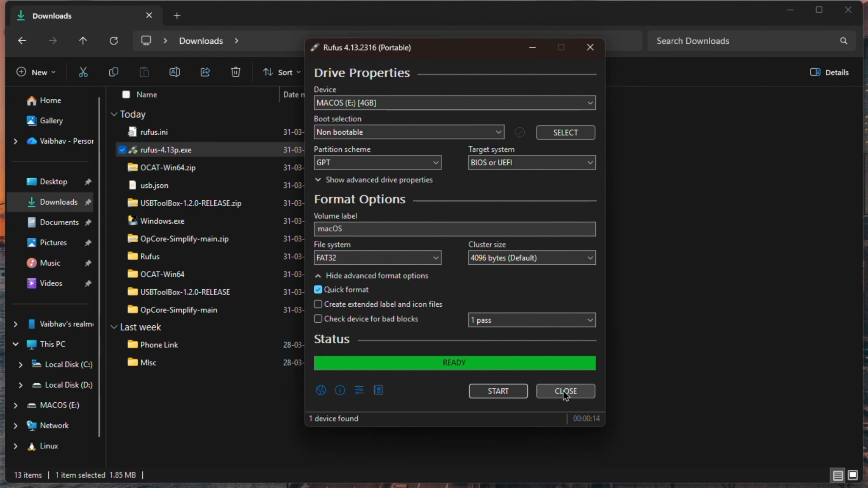
pyautogui.click(565, 391)
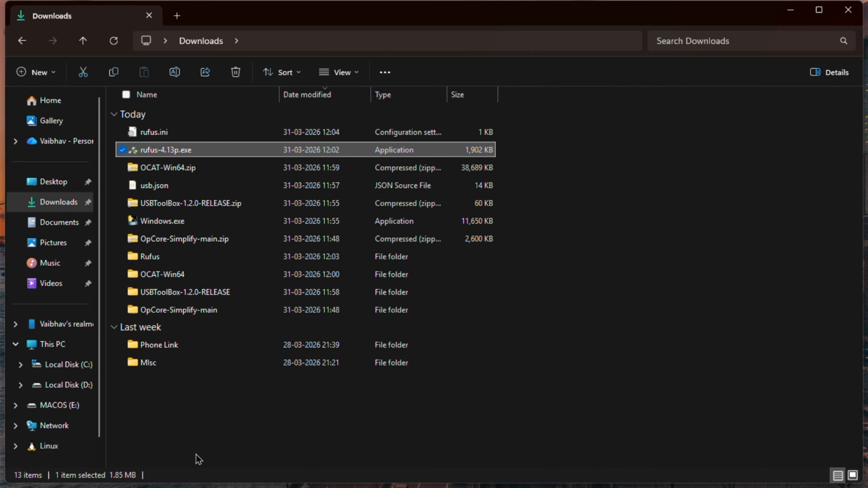
# Step: Copy the EFI folder from the Desktop to the root of the MACOS (E:) drive and open that drive
pyautogui.click(73, 410)
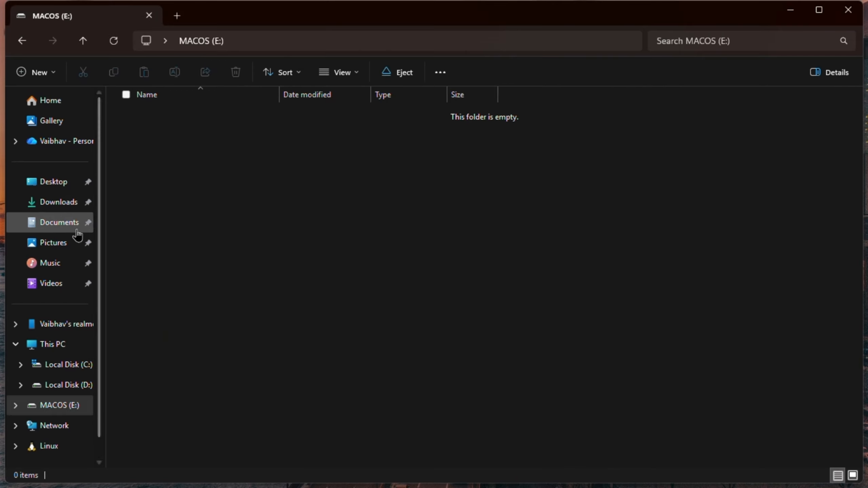
pyautogui.click(57, 185)
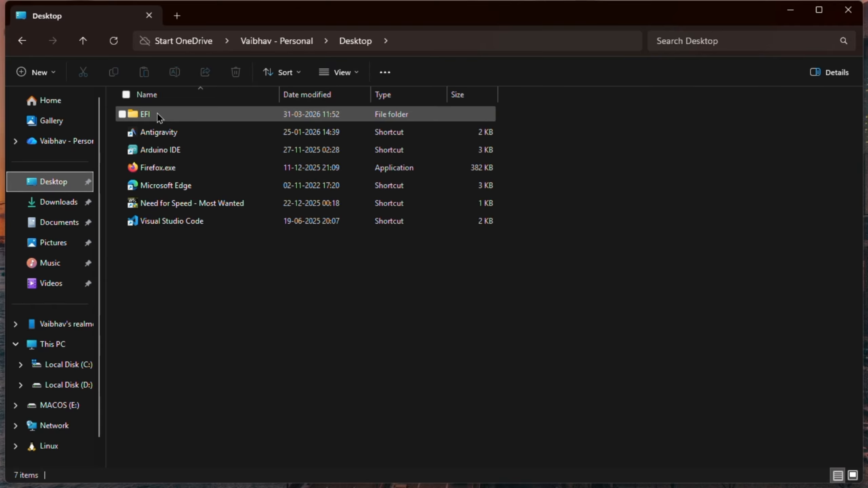
pyautogui.moveTo(153, 124); pyautogui.dragTo(127, 259)
pyautogui.click(170, 269)
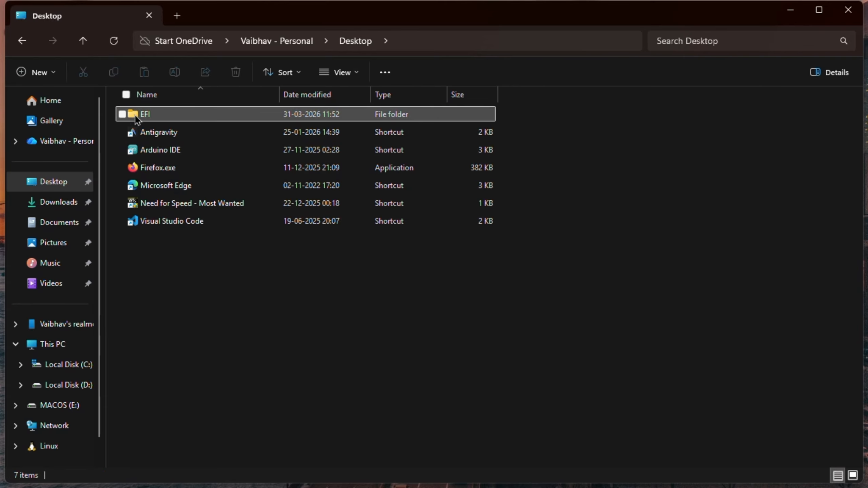
pyautogui.moveTo(141, 118); pyautogui.dragTo(59, 409)
pyautogui.click(59, 407)
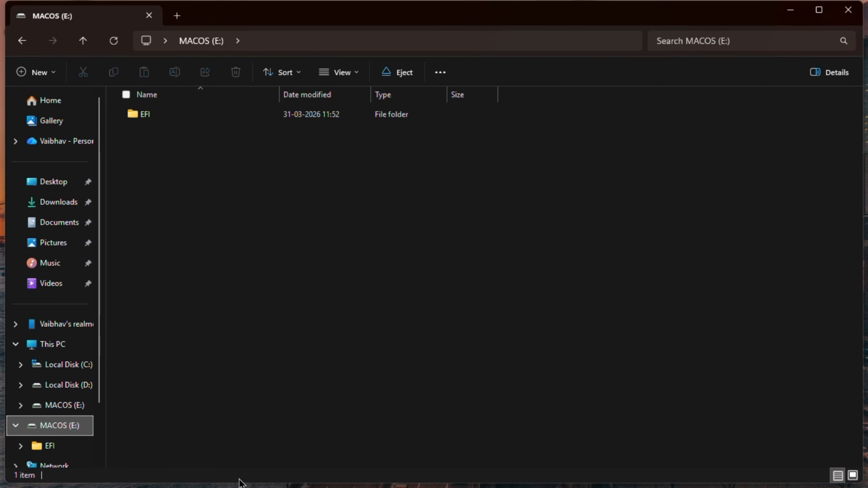
pyautogui.click(790, 10)
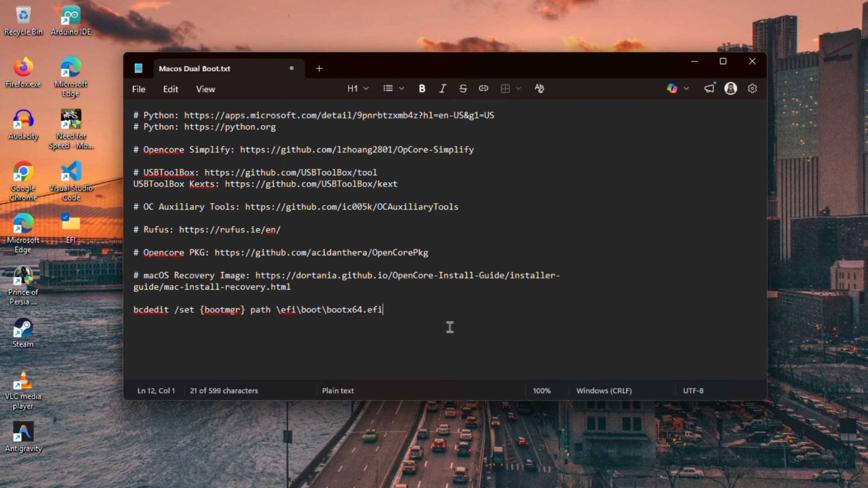
pyautogui.click(427, 326)
pyautogui.moveTo(214, 253); pyautogui.dragTo(438, 258)
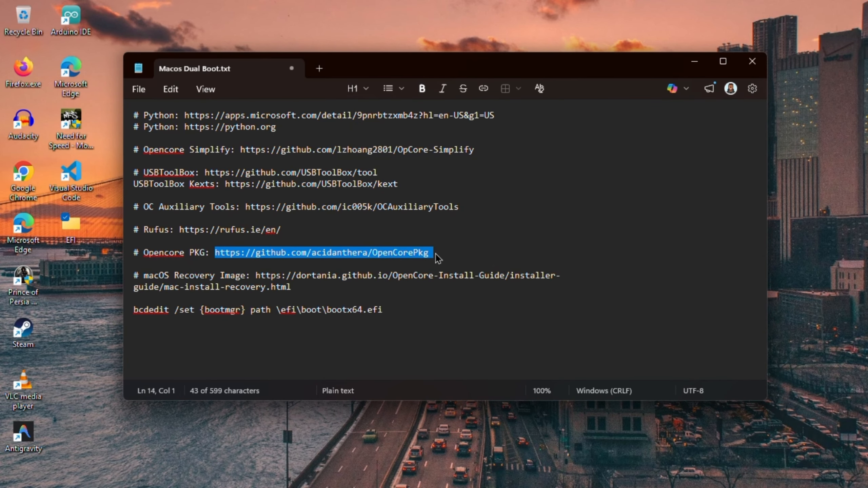
pyautogui.rightClick(398, 255)
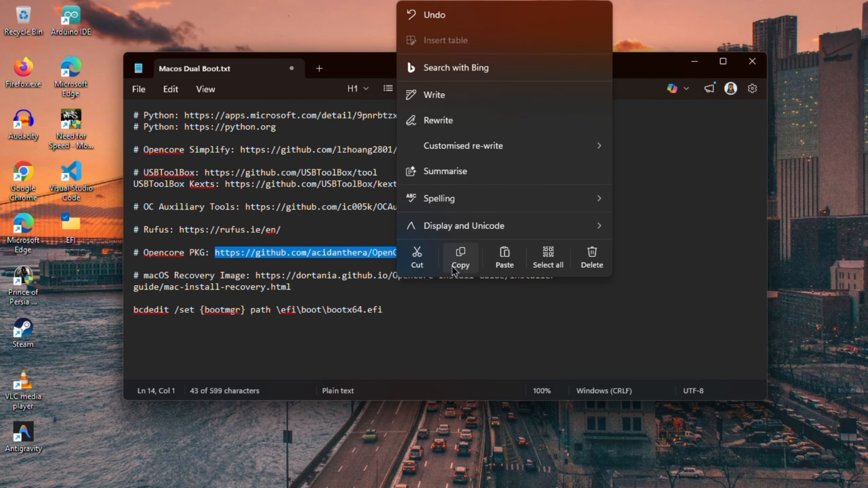
pyautogui.click(458, 258)
pyautogui.click(448, 358)
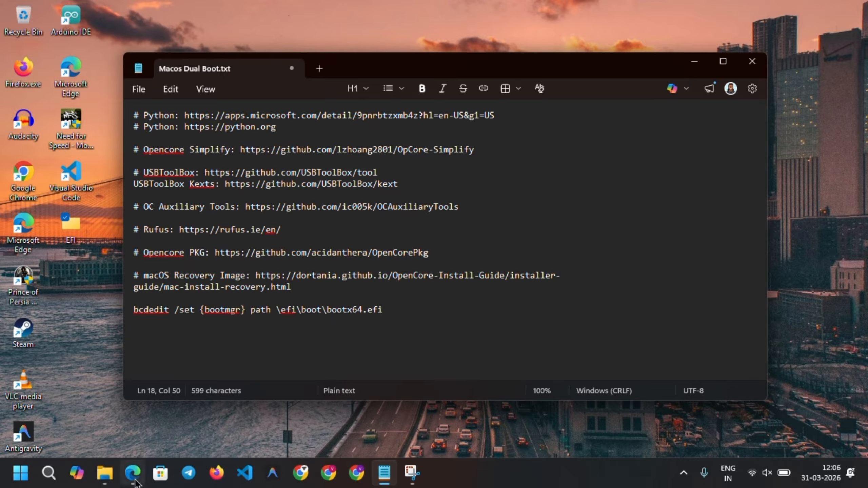
pyautogui.click(135, 477)
pyautogui.click(212, 38)
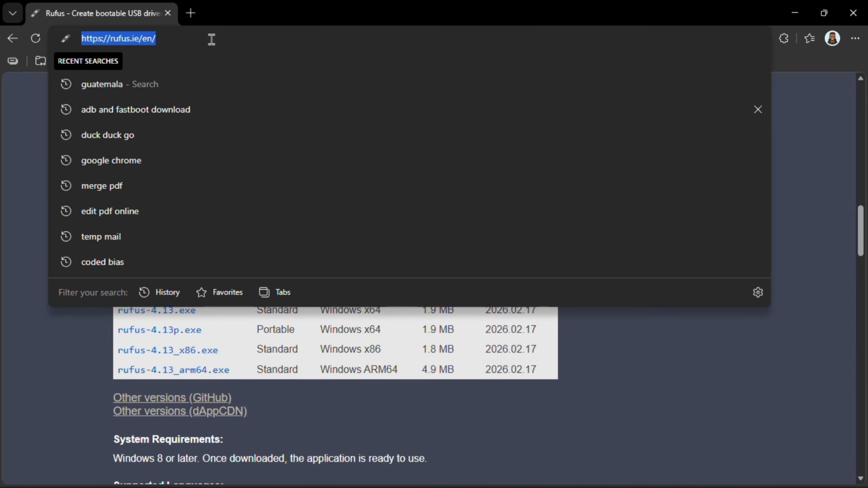
pyautogui.hotkey('ctrl', 'v')
pyautogui.press('Return')
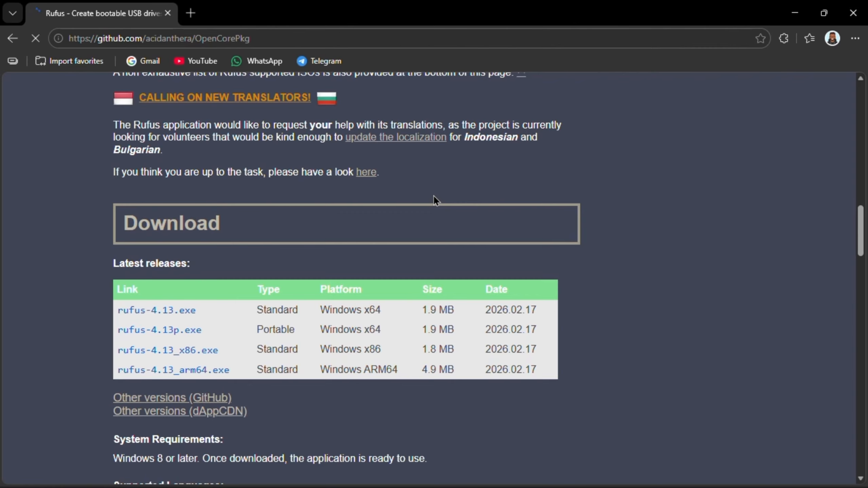
# Step: Open the latest OpenCorePkg release, 1.0.7, and download OpenCore-1.0.7-RELEASE.zip
pyautogui.scroll(-5, 536, 298)
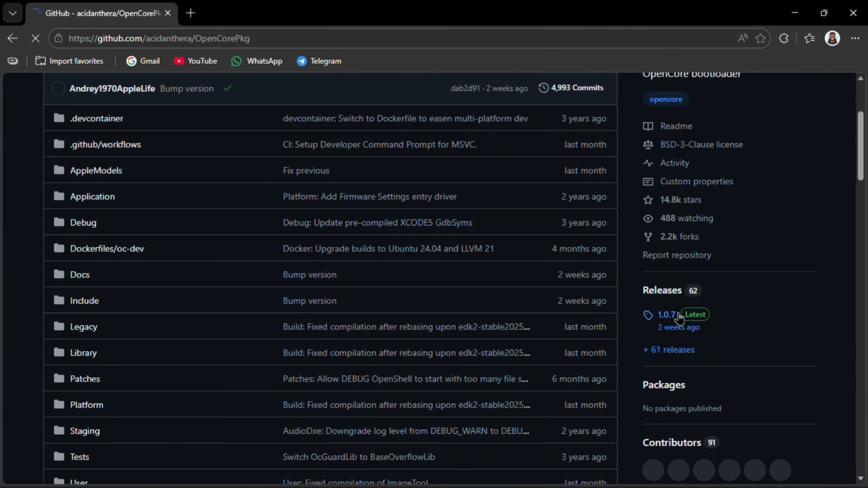
pyautogui.click(679, 317)
pyautogui.scroll(-5, 415, 359)
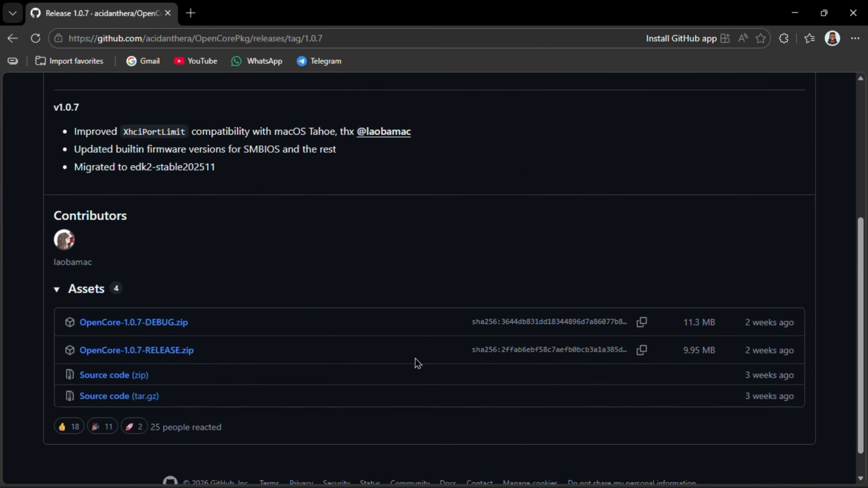
pyautogui.scroll(-1, 415, 359)
pyautogui.click(161, 318)
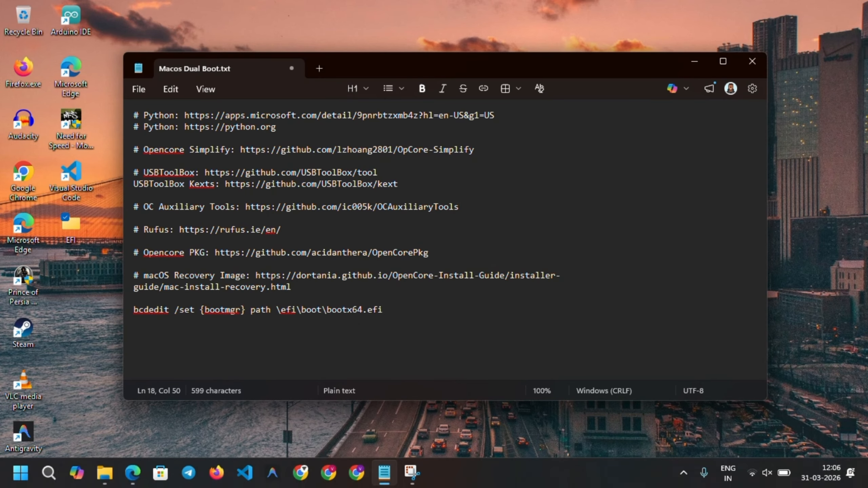
# Step: Extract OpenCore-1.0.7-RELEASE.zip in the Downloads folder to the suggested OpenCore-1.0.7-RELEASE destination
pyautogui.moveTo(99, 480)
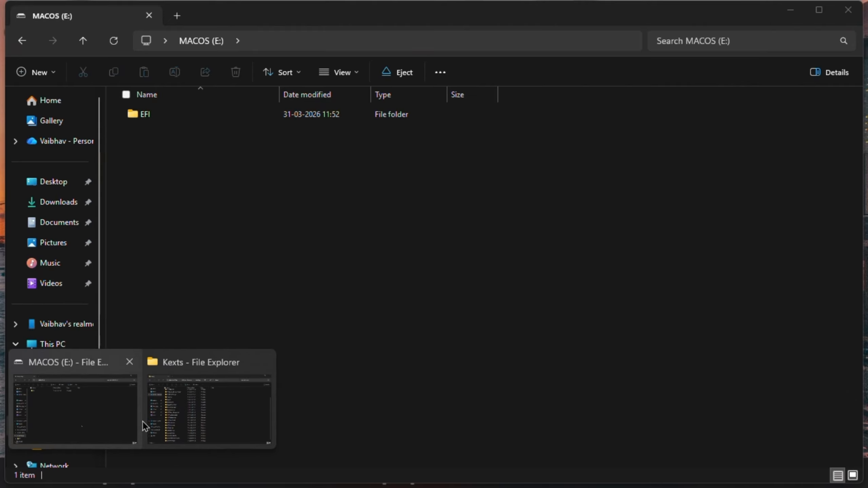
pyautogui.click(106, 420)
pyautogui.click(59, 202)
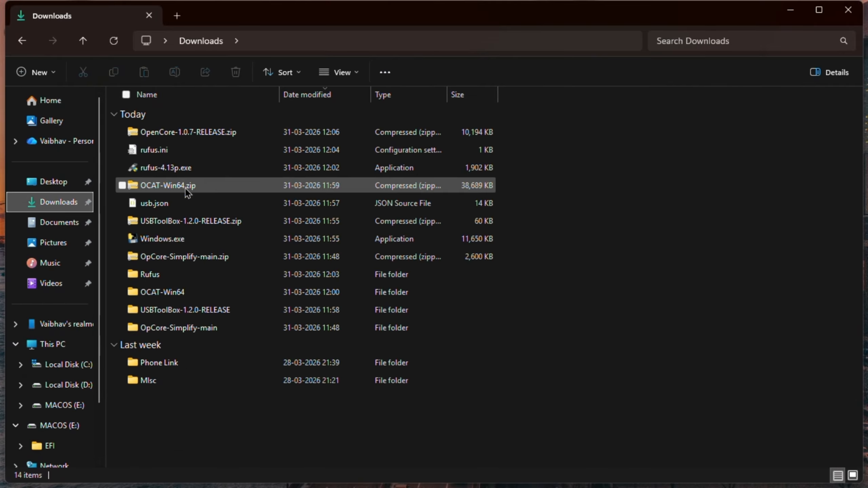
pyautogui.rightClick(167, 134)
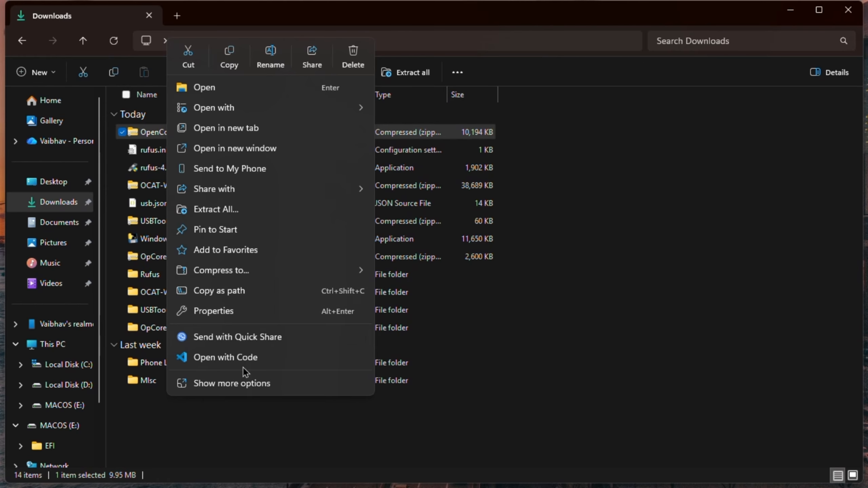
pyautogui.click(227, 208)
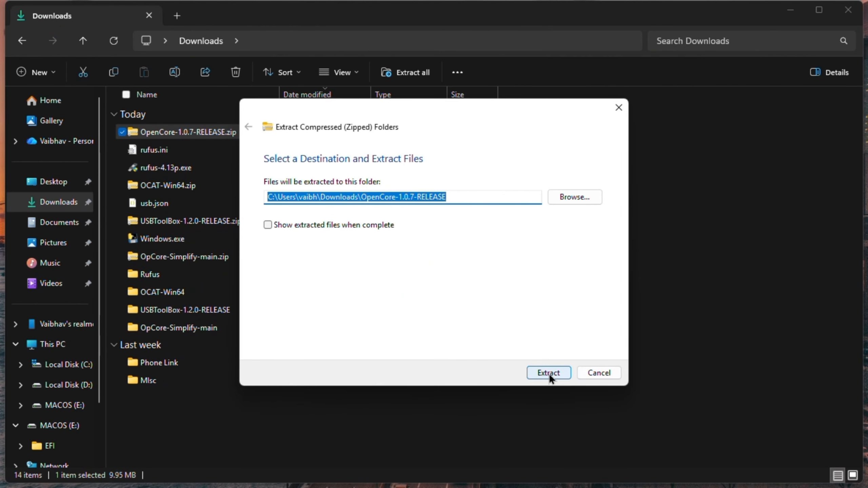
pyautogui.click(548, 372)
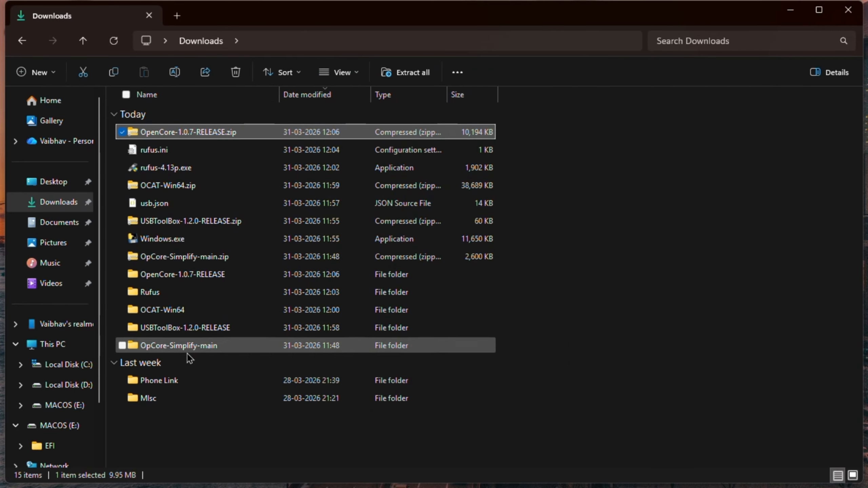
# Step: Open the macrecovery folder inside Utilities of the extracted OpenCore-1.0.7-RELEASE folder
pyautogui.doubleClick(171, 275)
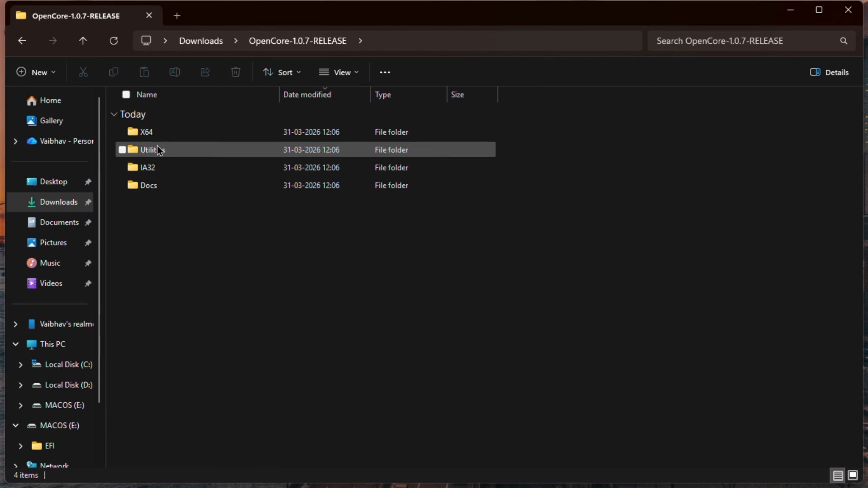
pyautogui.doubleClick(156, 147)
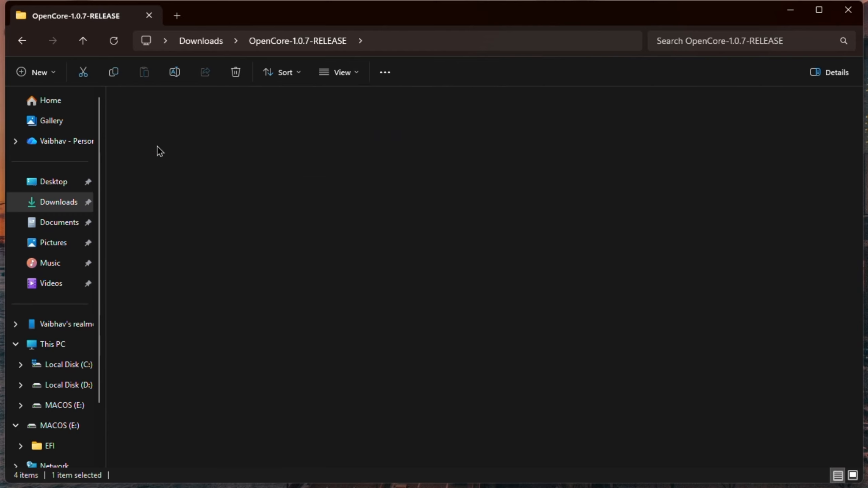
pyautogui.doubleClick(166, 258)
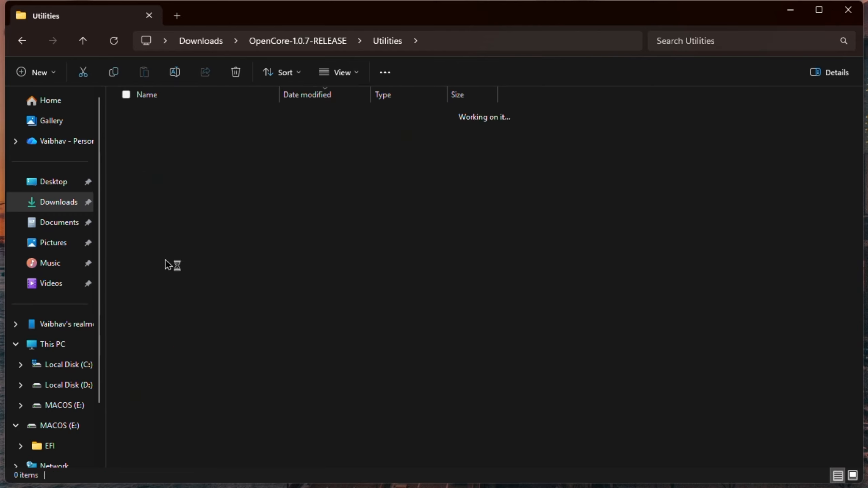
pyautogui.click(190, 171)
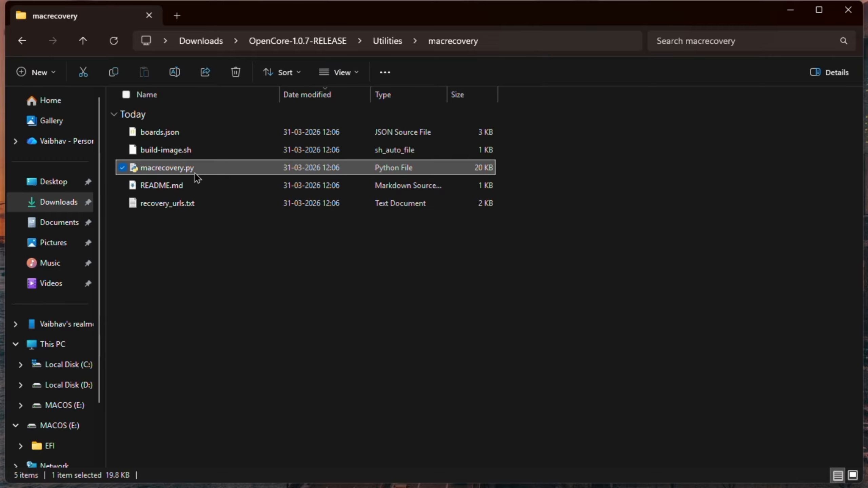
pyautogui.click(243, 260)
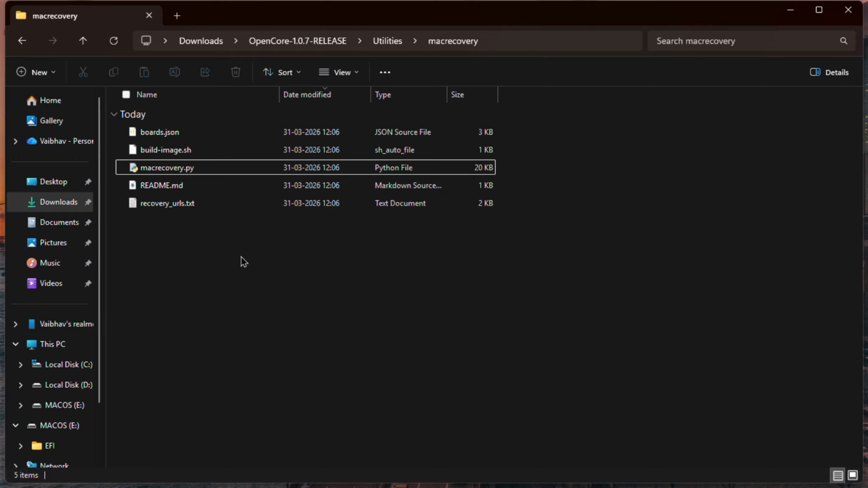
# Step: Open a Command Prompt in the macrecovery folder and move its window clear of the folder path
pyautogui.click(556, 44)
pyautogui.write('cmd')
pyautogui.press('Return')
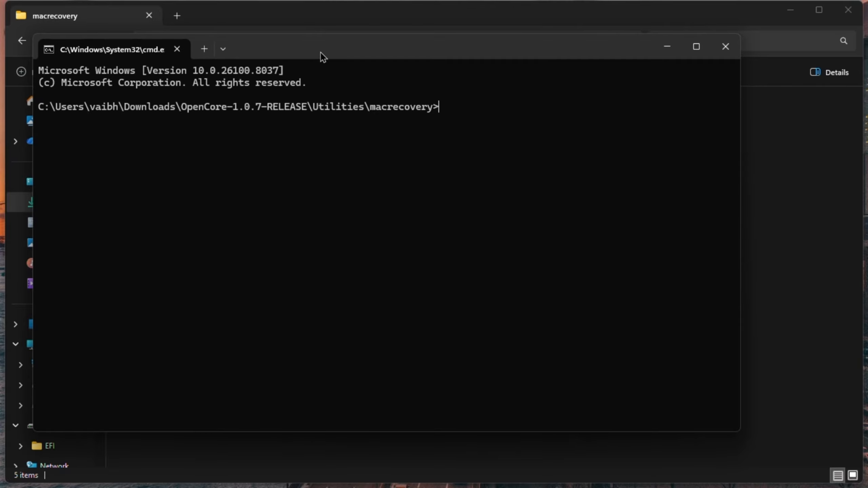
pyautogui.moveTo(320, 52); pyautogui.dragTo(412, 110)
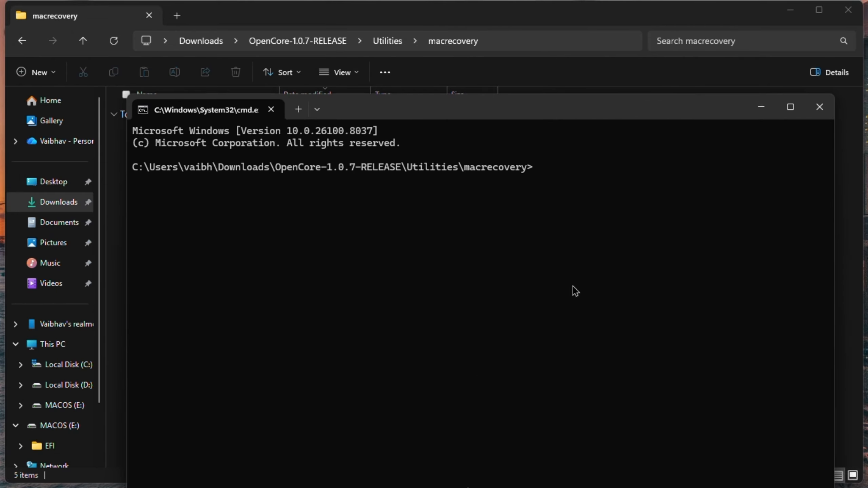
# Step: Copy the macOS Recovery Image link from the Macos Dual Boot.txt notes and open that guide page in Microsoft Edge
pyautogui.click(789, 10)
pyautogui.click(508, 63)
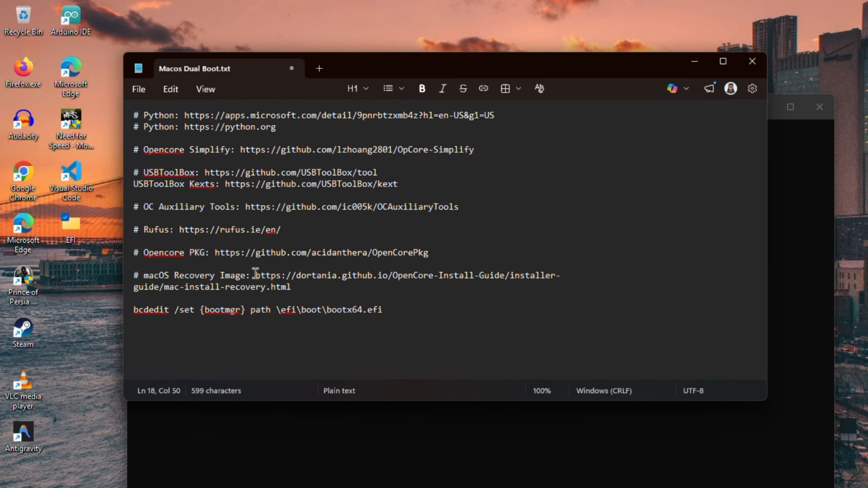
pyautogui.moveTo(255, 275); pyautogui.dragTo(298, 287)
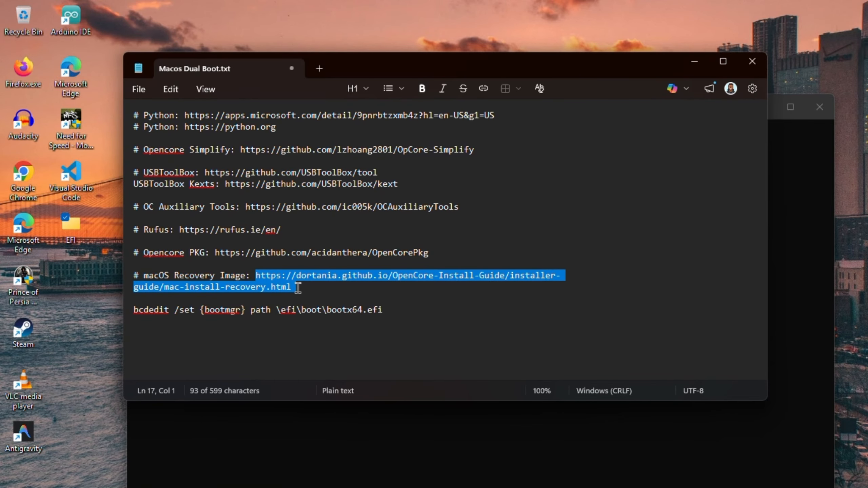
pyautogui.rightClick(269, 276)
pyautogui.click(345, 266)
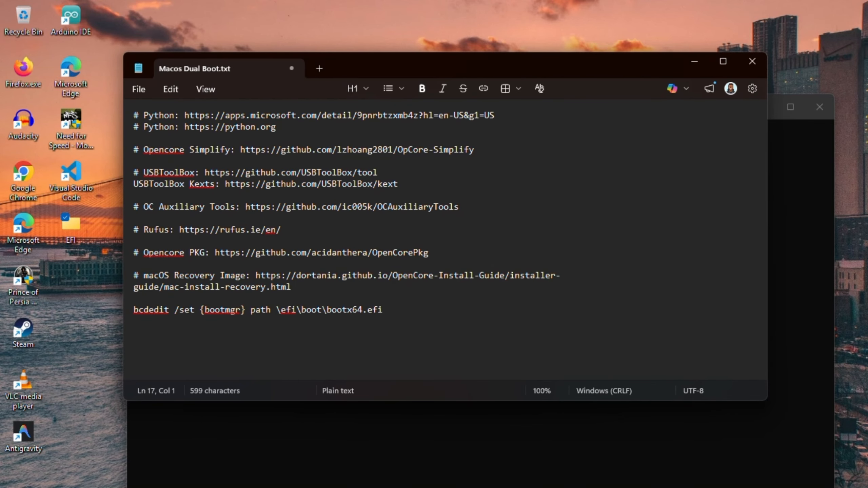
pyautogui.press('super')
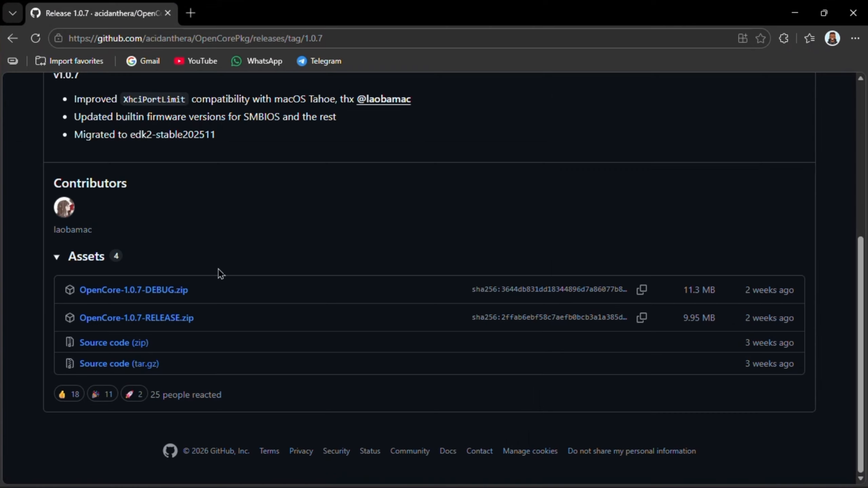
pyautogui.click(338, 31)
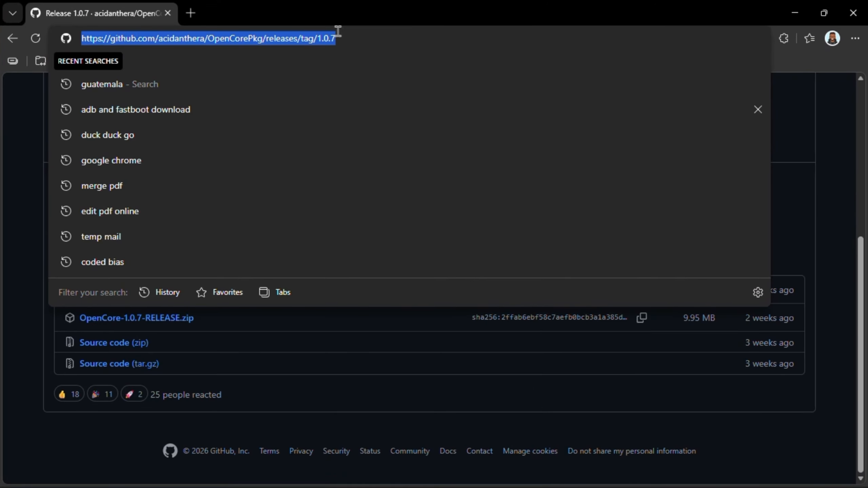
pyautogui.hotkey('ctrl', 'v')
pyautogui.press('Return')
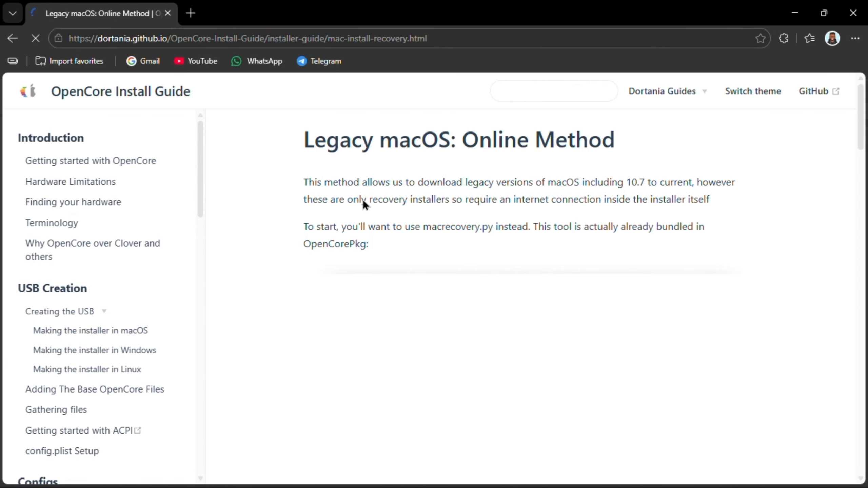
# Step: Find the Sequoia (15) entry among the guide's macrecovery.py commands and copy its download command
pyautogui.scroll(-2, 462, 231)
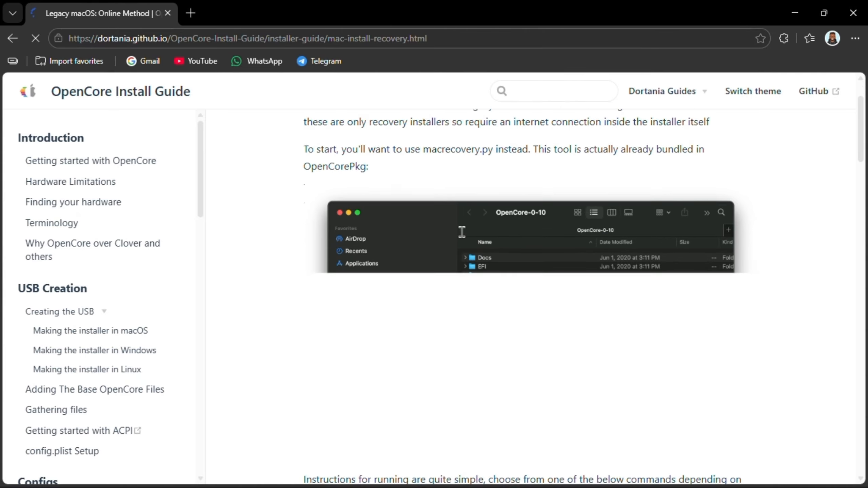
pyautogui.scroll(-12, 462, 231)
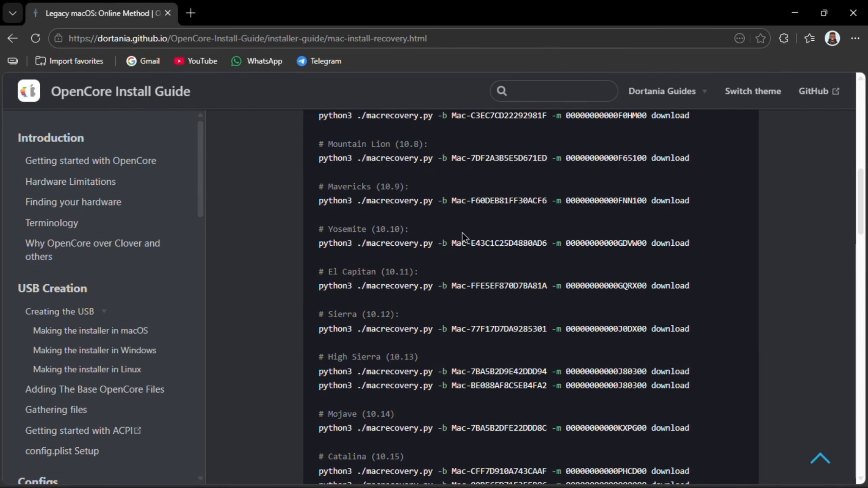
pyautogui.scroll(-1, 463, 233)
pyautogui.moveTo(322, 284); pyautogui.dragTo(614, 290)
pyautogui.click(570, 311)
pyautogui.scroll(-7, 570, 311)
pyautogui.scroll(-2, 560, 314)
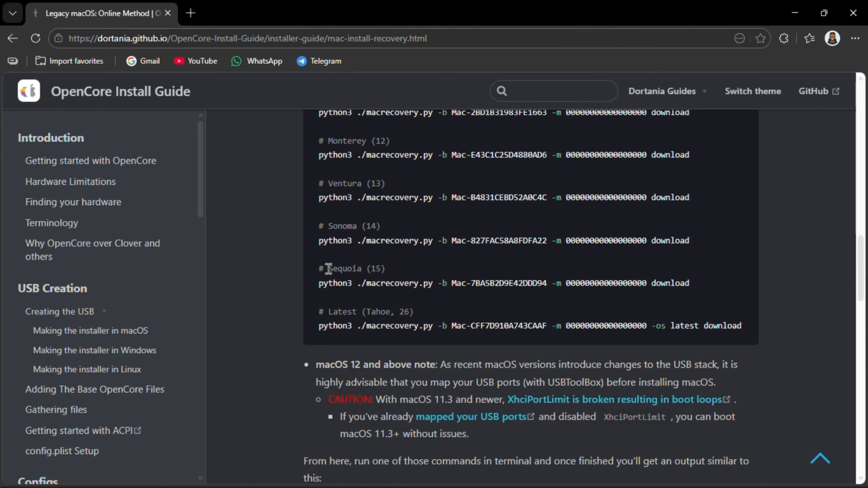
pyautogui.moveTo(328, 269); pyautogui.dragTo(396, 269)
pyautogui.click(380, 275)
pyautogui.moveTo(318, 287); pyautogui.dragTo(699, 286)
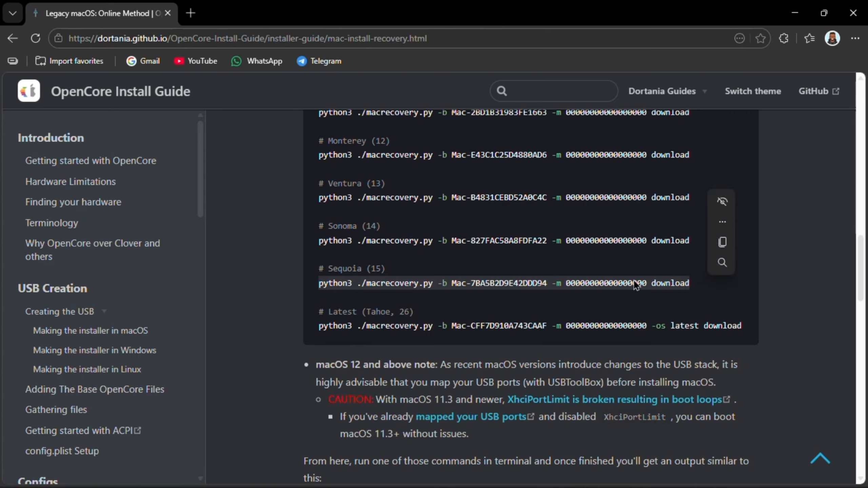
pyautogui.rightClick(579, 287)
pyautogui.click(589, 292)
pyautogui.click(561, 295)
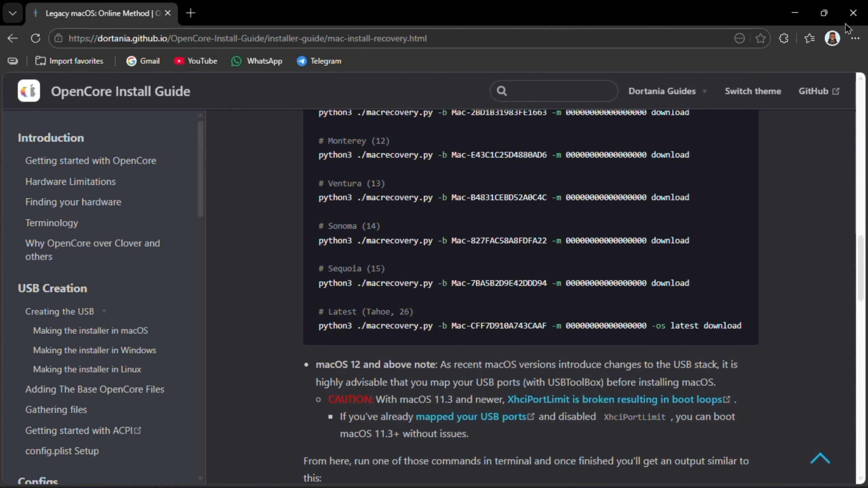
pyautogui.click(795, 14)
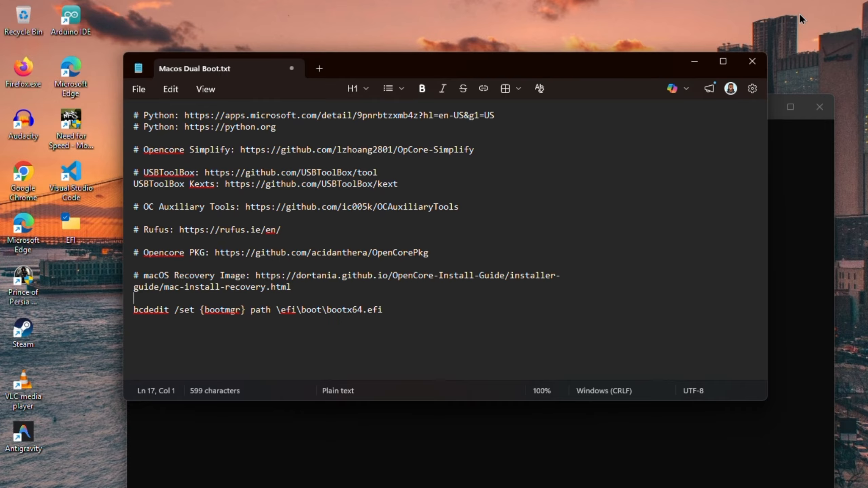
pyautogui.click(778, 345)
pyautogui.hotkey('ctrl', 'v')
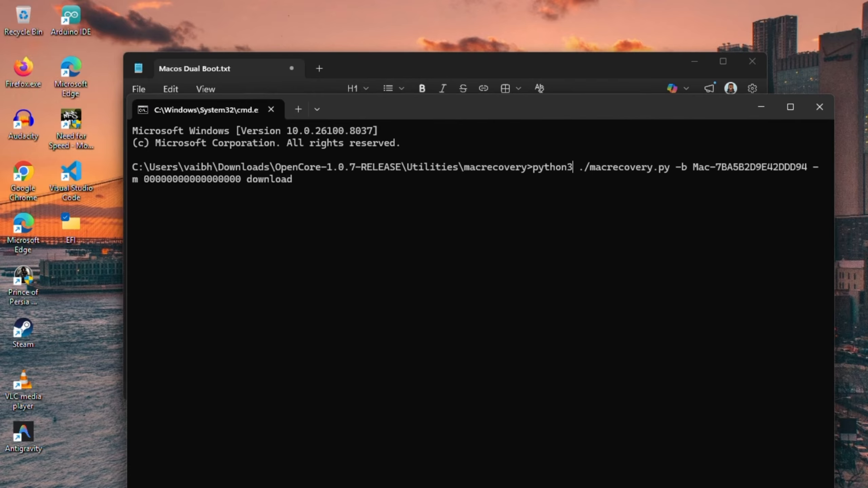
pyautogui.press('BackSpace')
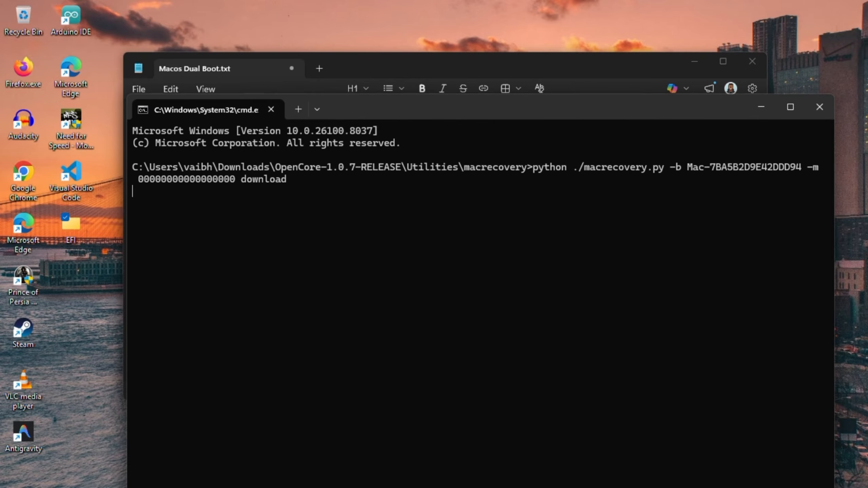
pyautogui.press('Return')
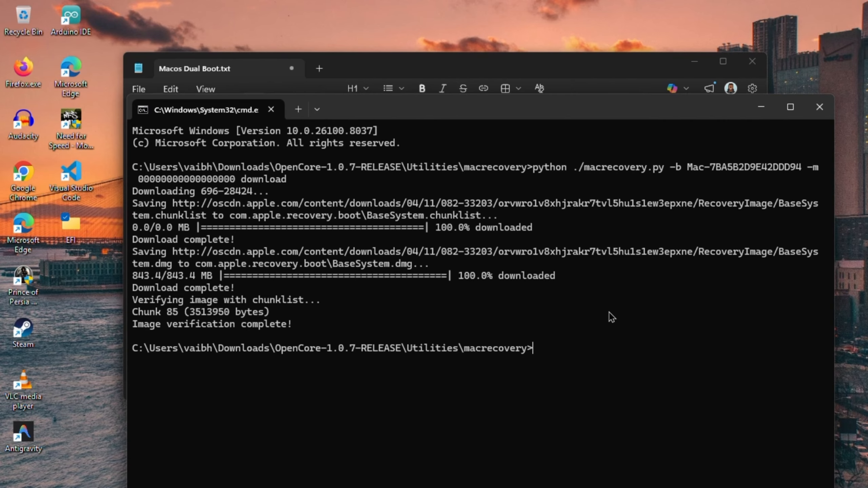
pyautogui.click(819, 108)
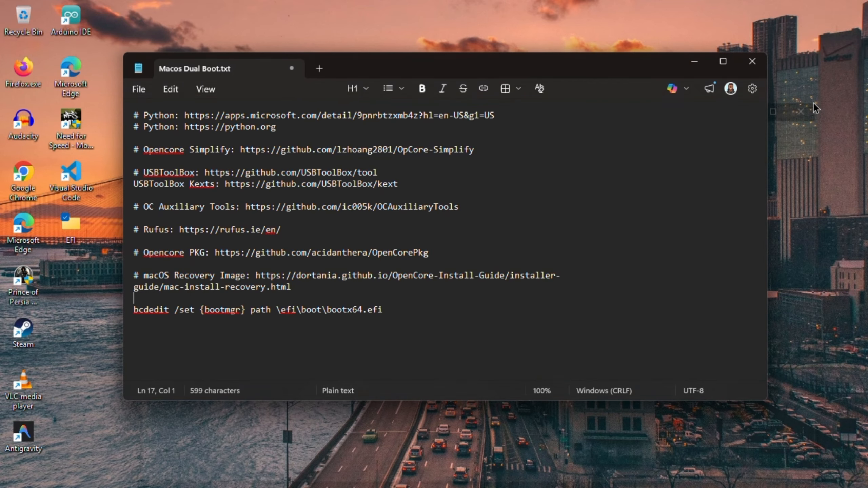
# Step: Check the contents of the com.apple.recovery.boot folder inside macrecovery and return to the macrecovery folder
pyautogui.moveTo(103, 477)
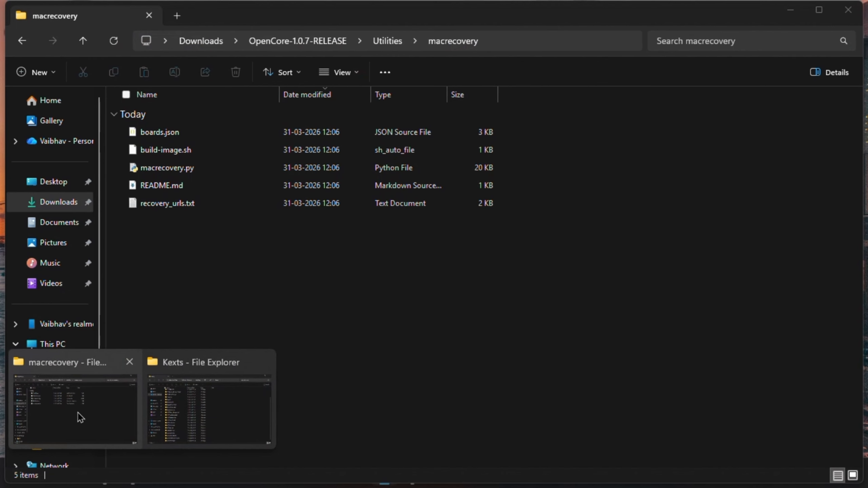
pyautogui.click(77, 412)
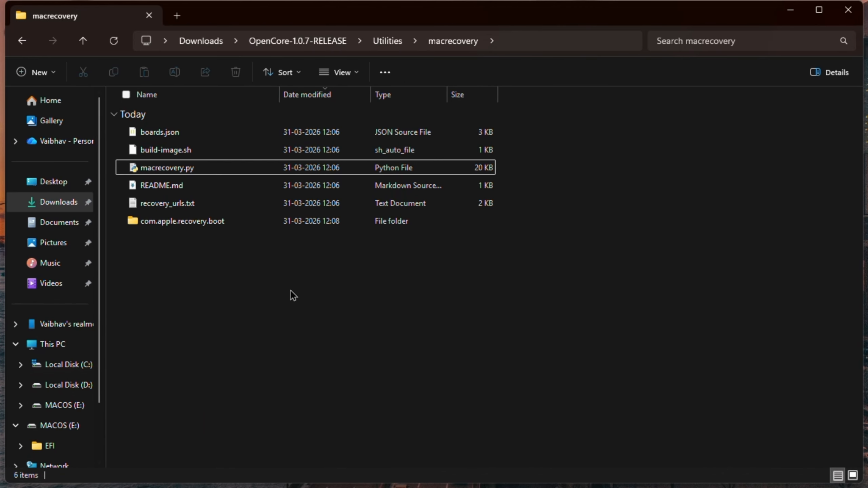
pyautogui.click(182, 226)
pyautogui.doubleClick(196, 221)
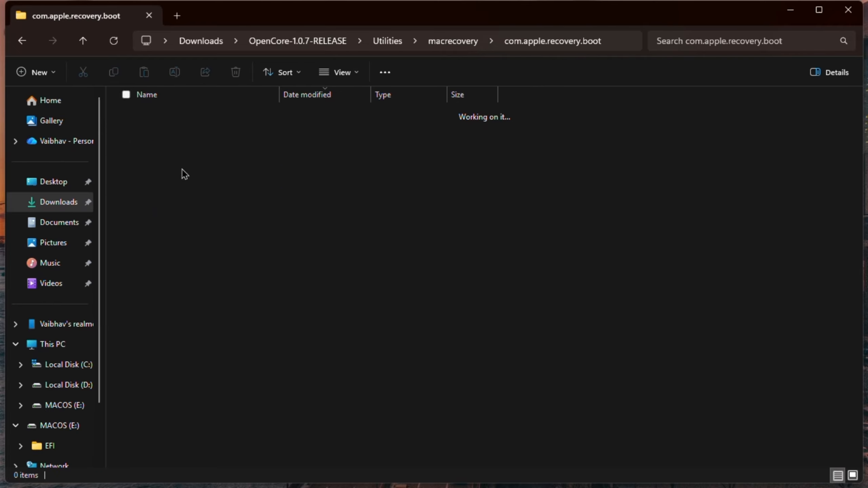
pyautogui.click(22, 41)
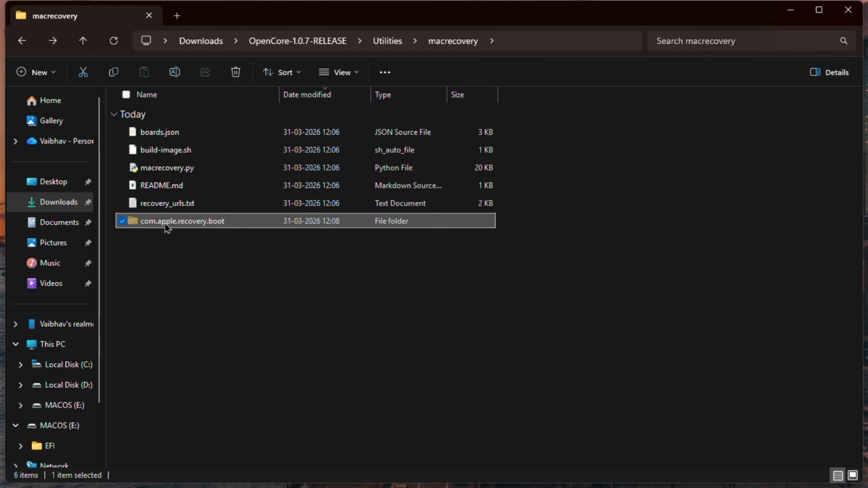
# Step: Move the com.apple.recovery.boot folder from macrecovery to the MACOS (E:) drive beside EFI, and close the file window and the notes
pyautogui.click(65, 406)
pyautogui.hotkey('ctrl', 'v')
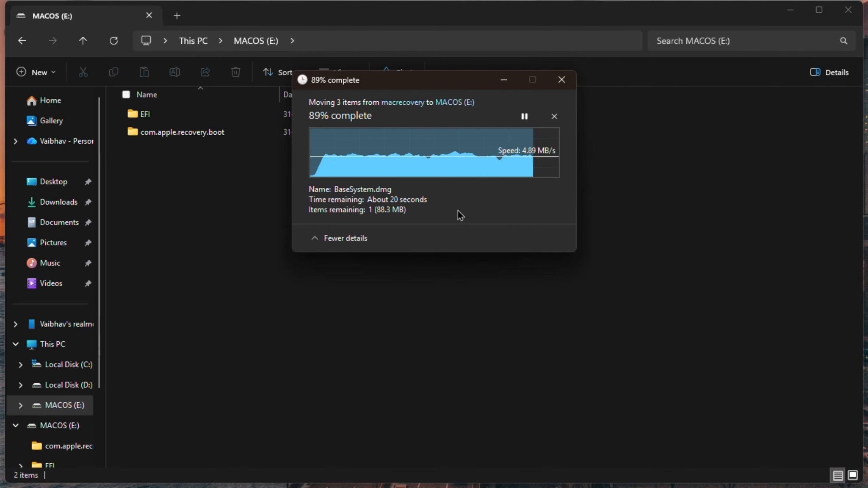
pyautogui.click(420, 227)
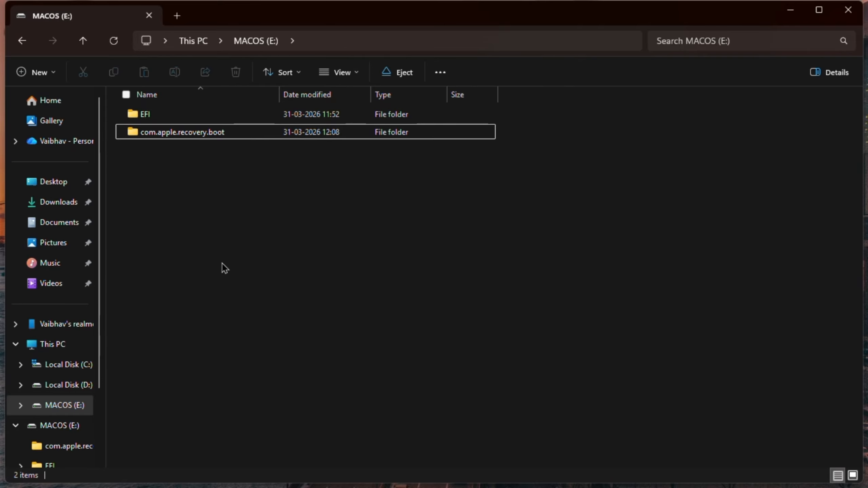
pyautogui.click(181, 115)
pyautogui.click(195, 148)
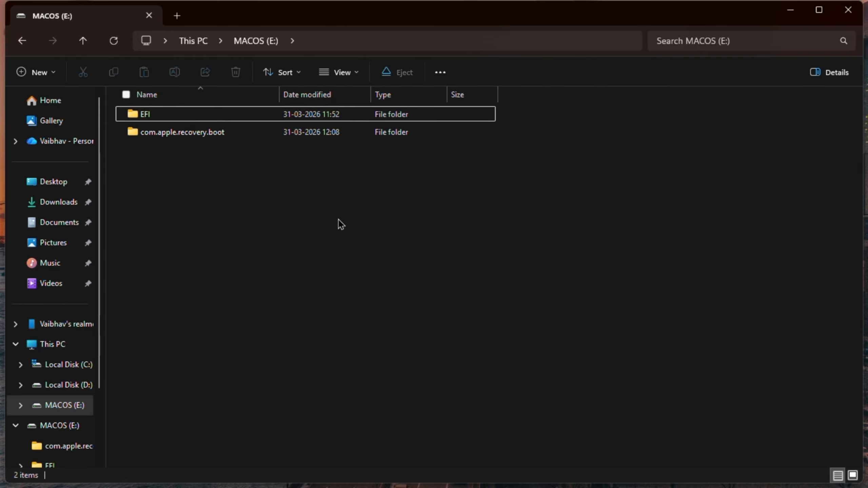
pyautogui.click(850, 19)
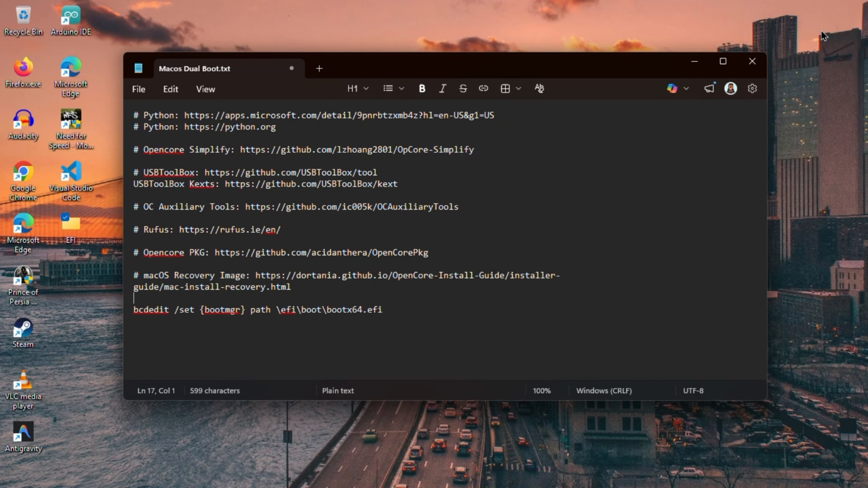
pyautogui.click(759, 67)
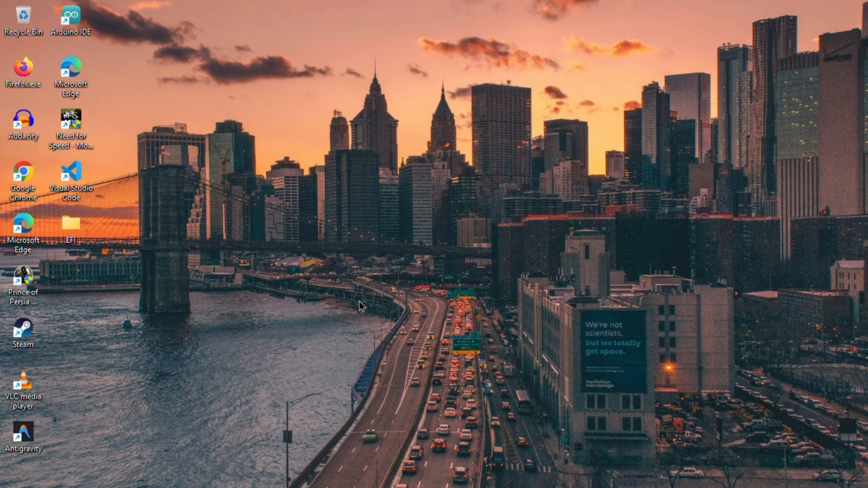
# Step: Open Disk Management and shrink the D: volume by 32706 MB
pyautogui.press('super+x')
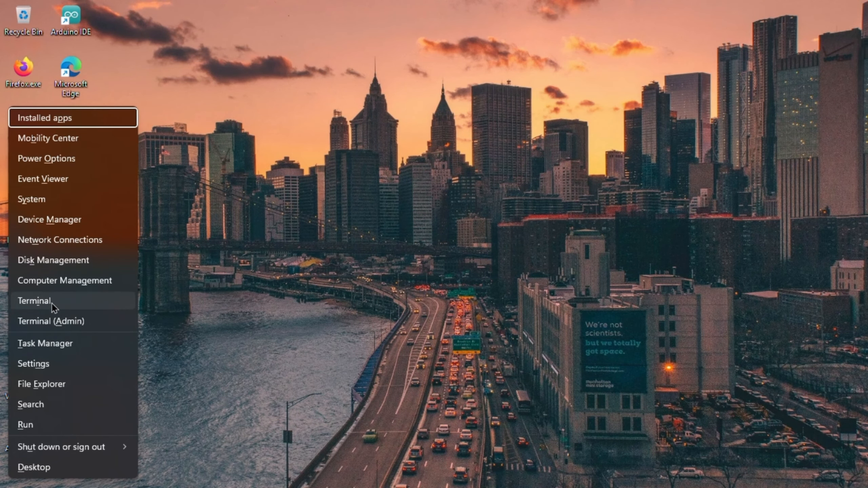
pyautogui.click(45, 265)
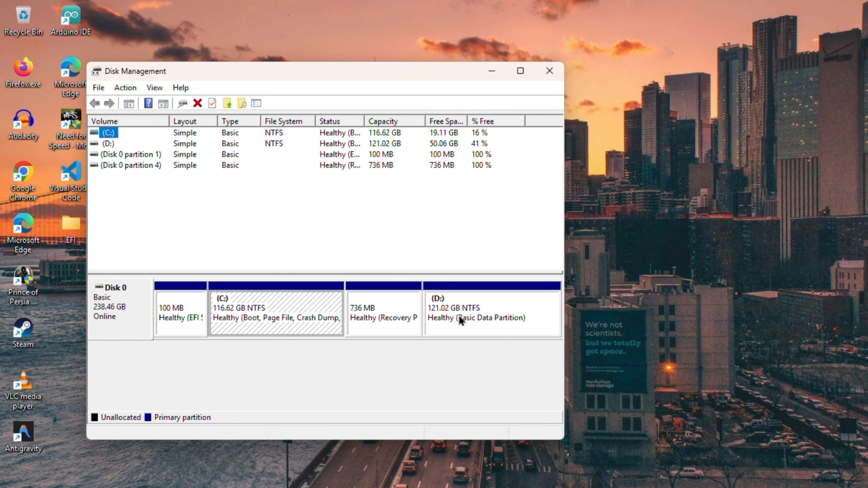
pyautogui.click(453, 316)
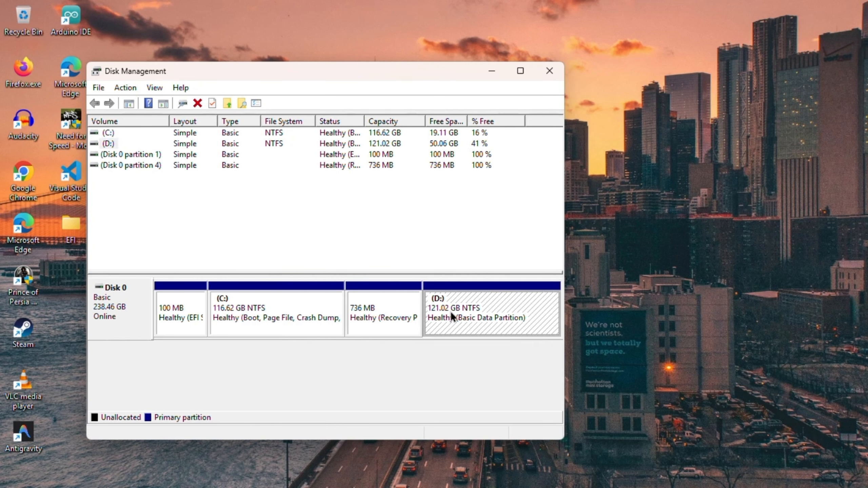
pyautogui.rightClick(472, 318)
pyautogui.click(515, 240)
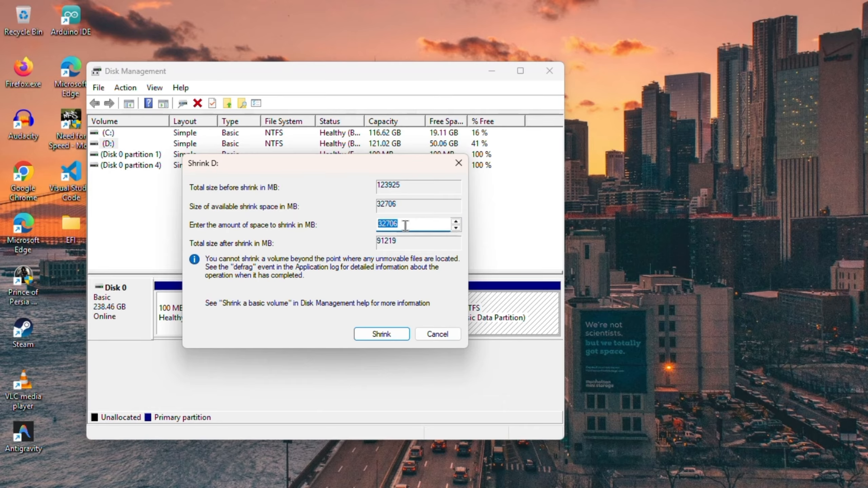
pyautogui.click(381, 333)
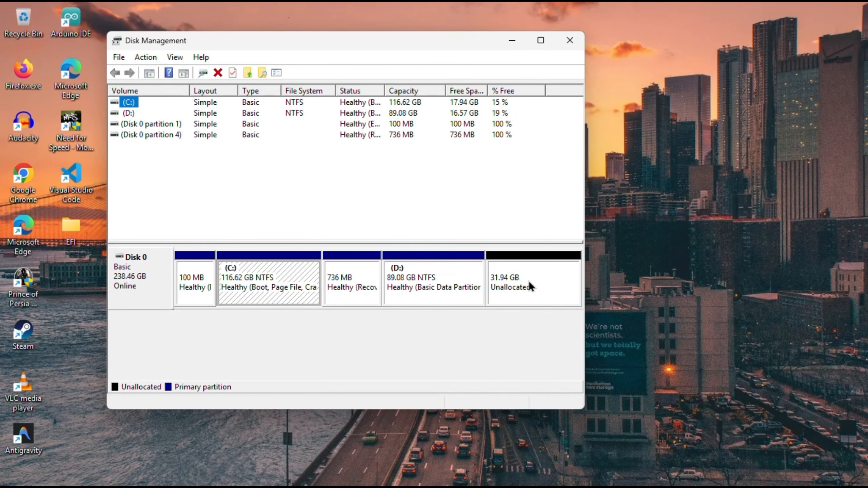
# Step: Create a 32706 MB simple volume in the unallocated space, quick-formatted as FAT32 with the label macOS
pyautogui.rightClick(546, 286)
pyautogui.click(556, 289)
pyautogui.click(352, 330)
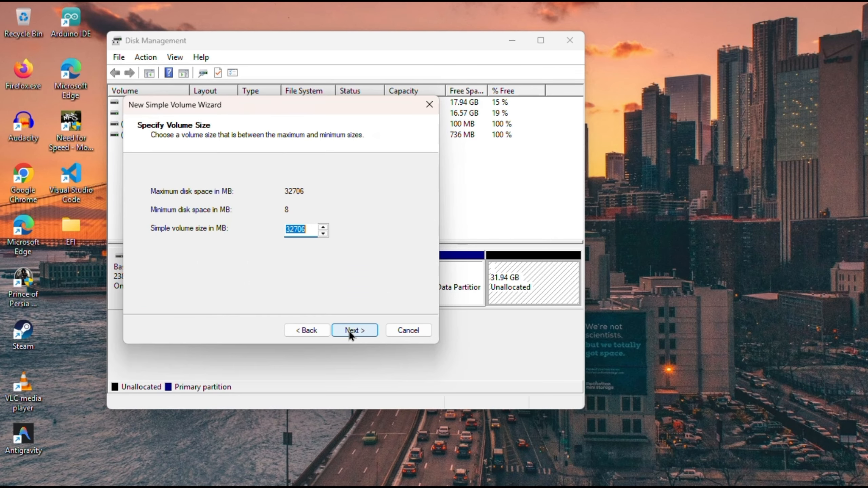
pyautogui.click(350, 330)
pyautogui.click(345, 333)
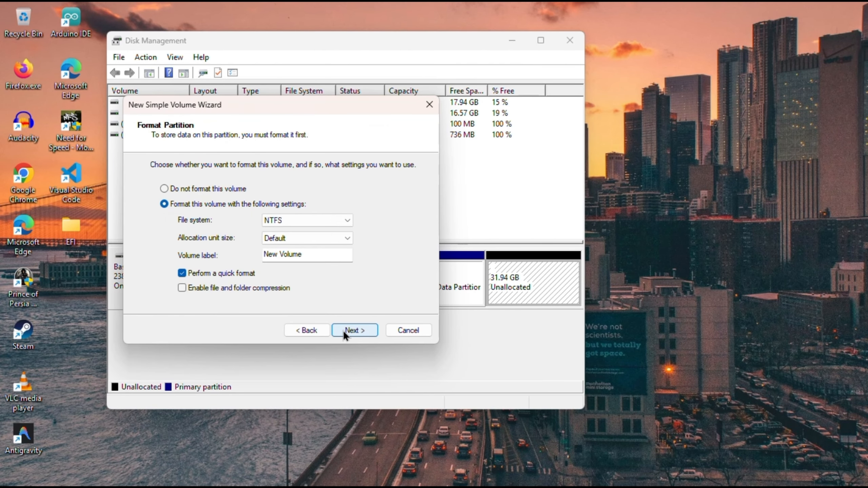
pyautogui.click(339, 221)
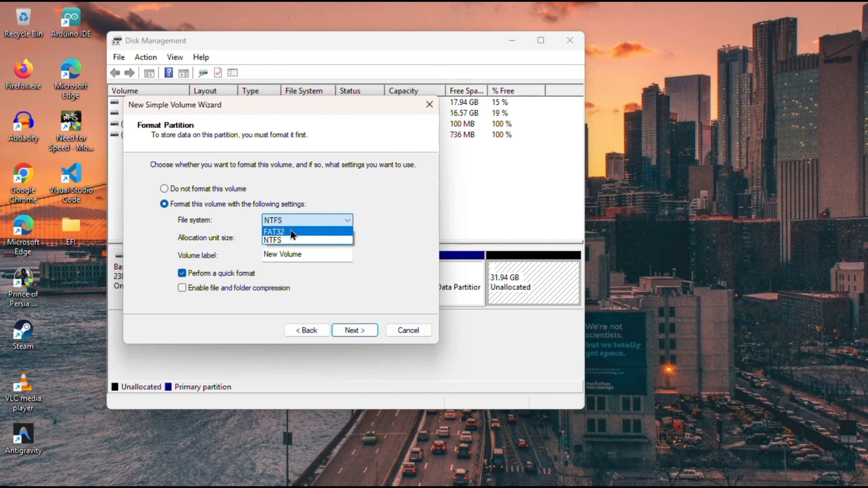
pyautogui.click(292, 232)
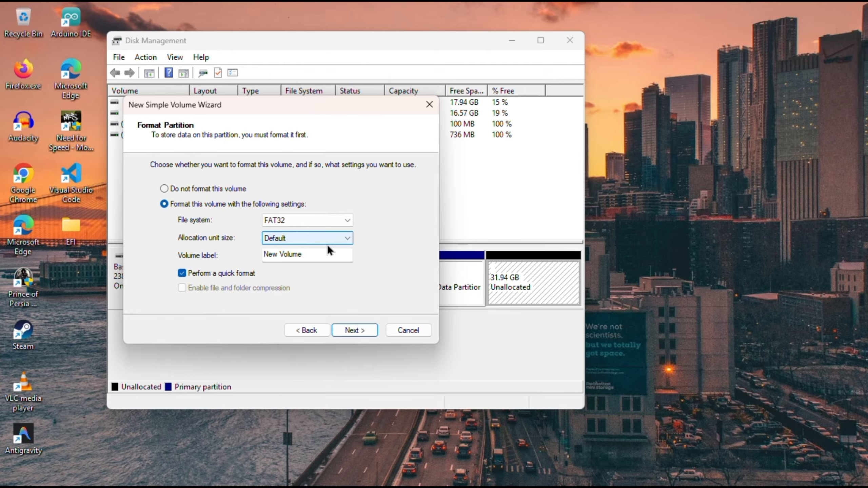
pyautogui.press('Tab')
pyautogui.write('macO')
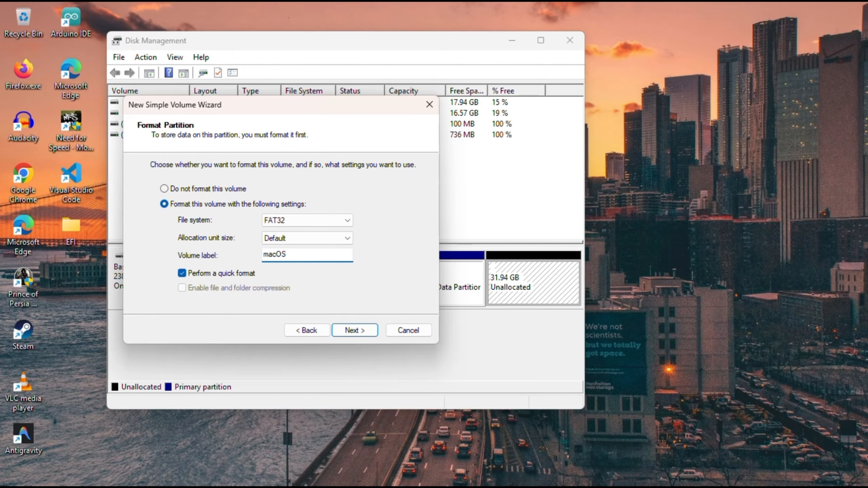
pyautogui.click(354, 330)
pyautogui.click(355, 330)
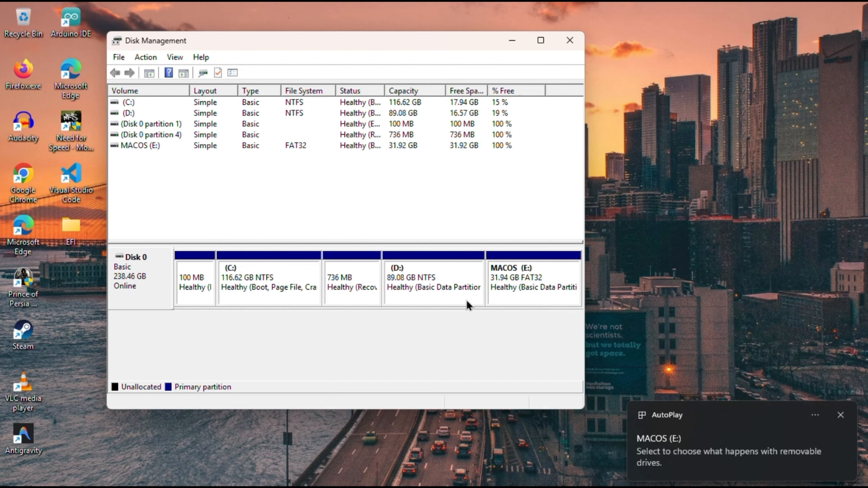
# Step: View the new MACOS (E:) volume in File Explorer and restart the computer into its BIOS setup
pyautogui.press('super+e')
pyautogui.click(567, 139)
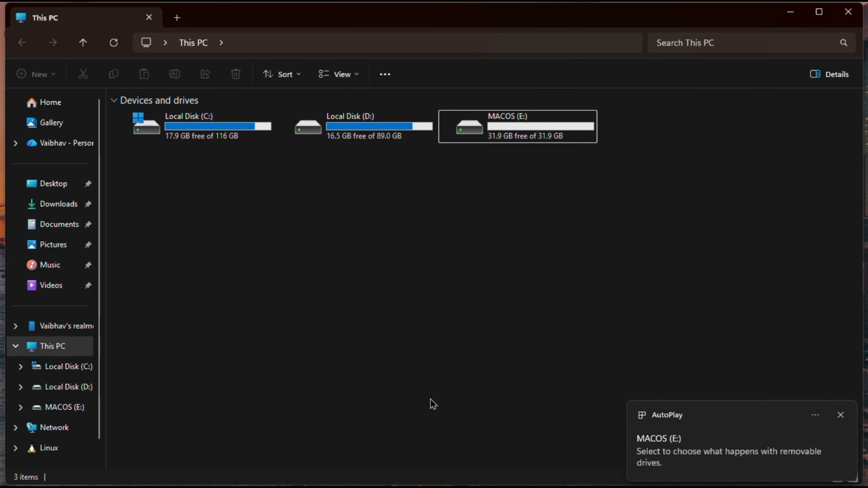
pyautogui.press('super')
pyautogui.click(368, 431)
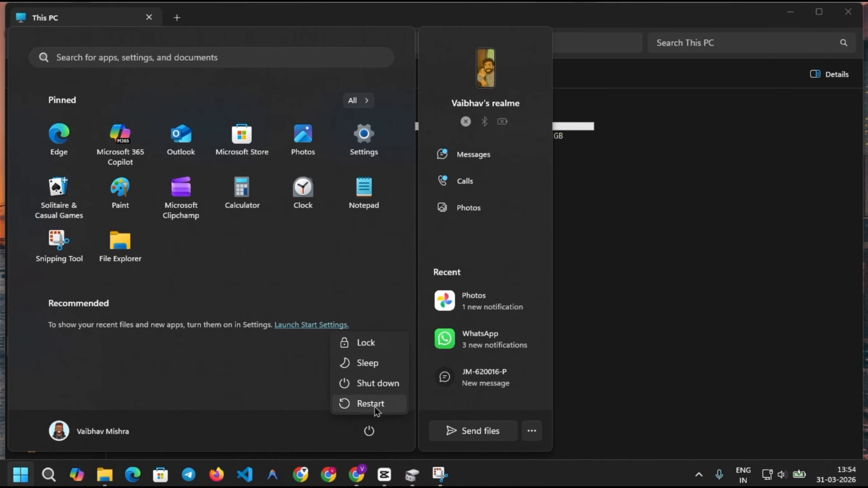
pyautogui.click(369, 403)
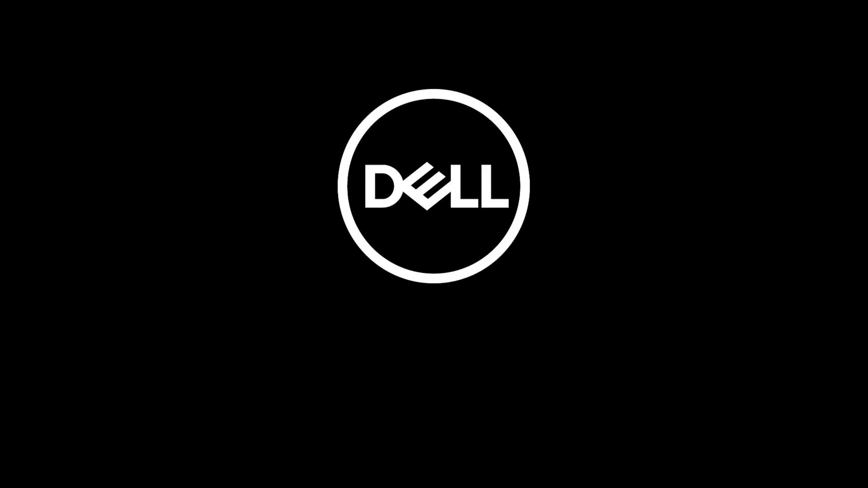
pyautogui.press('F2')
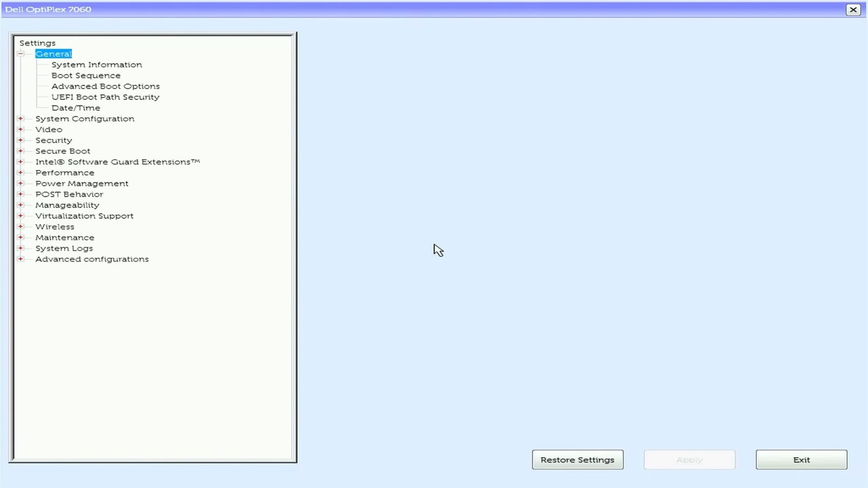
# Step: Disable Secure Boot in the BIOS settings, accept the security warning and apply the change
pyautogui.click(20, 151)
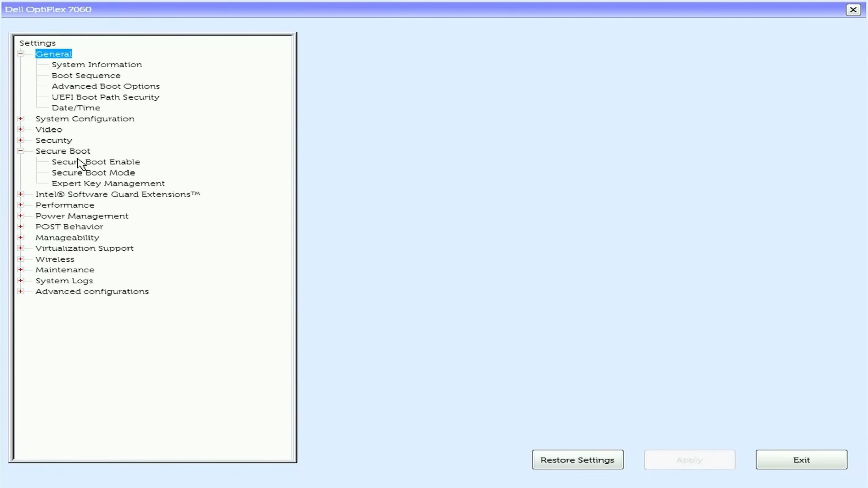
pyautogui.click(96, 163)
pyautogui.click(339, 63)
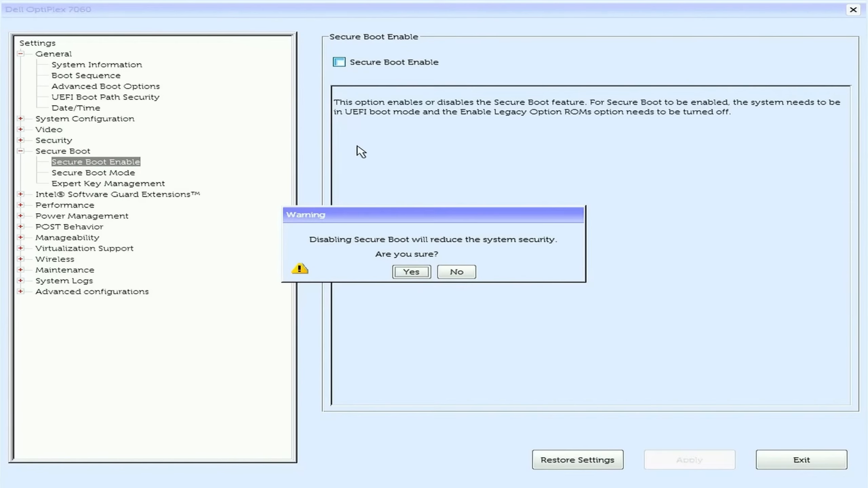
pyautogui.click(412, 272)
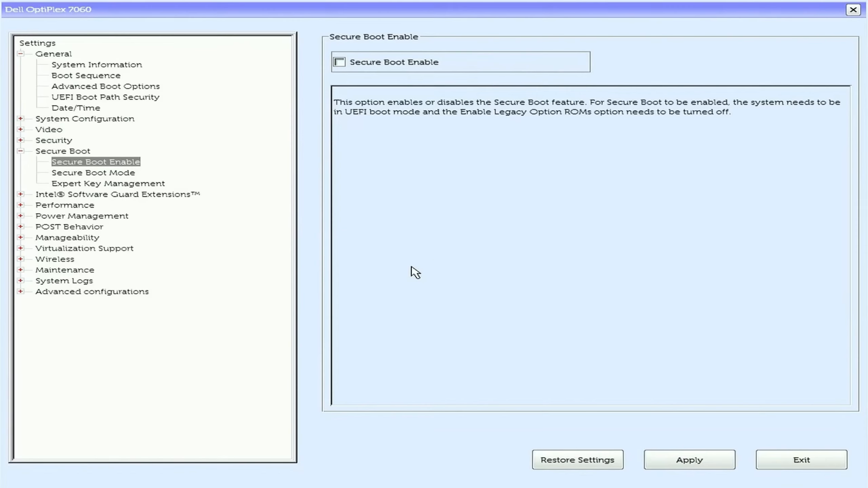
pyautogui.click(700, 459)
pyautogui.click(566, 325)
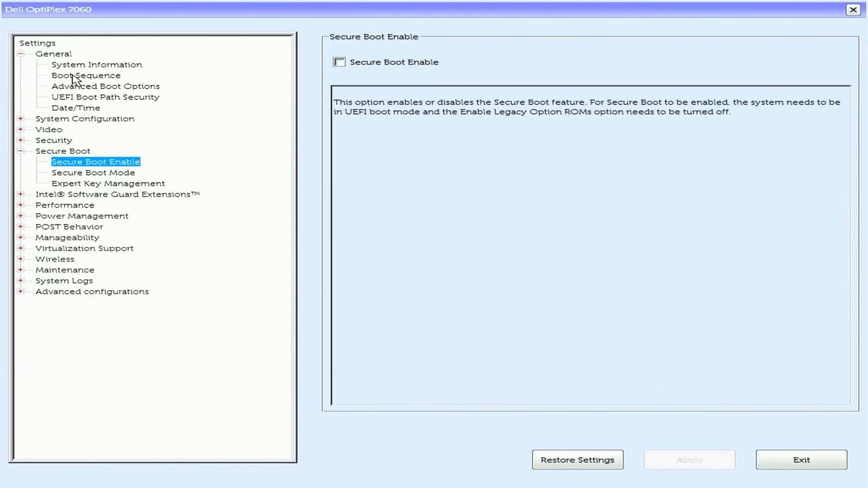
# Step: Put UEFI: USB above Windows Boot Manager in the boot sequence, apply the change and exit the BIOS
pyautogui.click(83, 75)
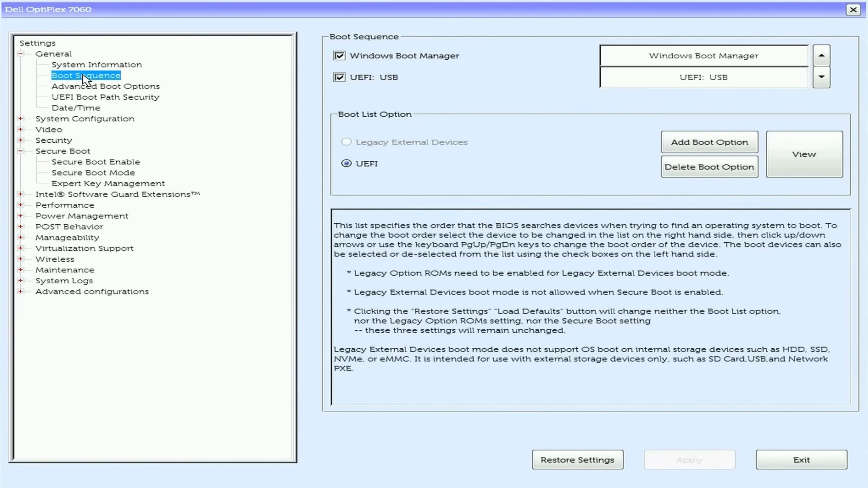
pyautogui.click(716, 81)
pyautogui.click(822, 53)
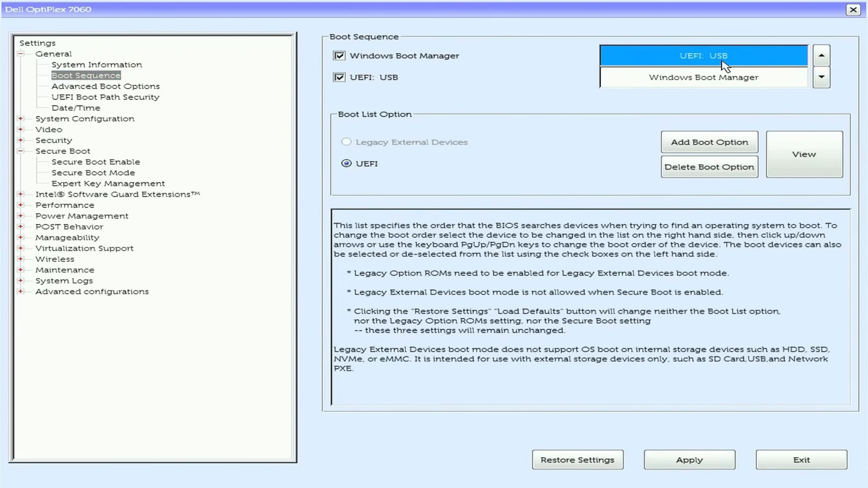
pyautogui.click(699, 461)
pyautogui.click(578, 318)
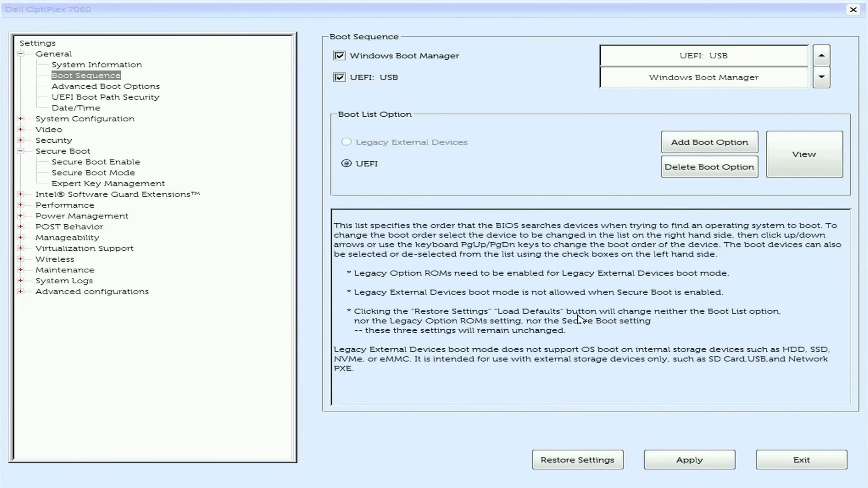
pyautogui.click(784, 460)
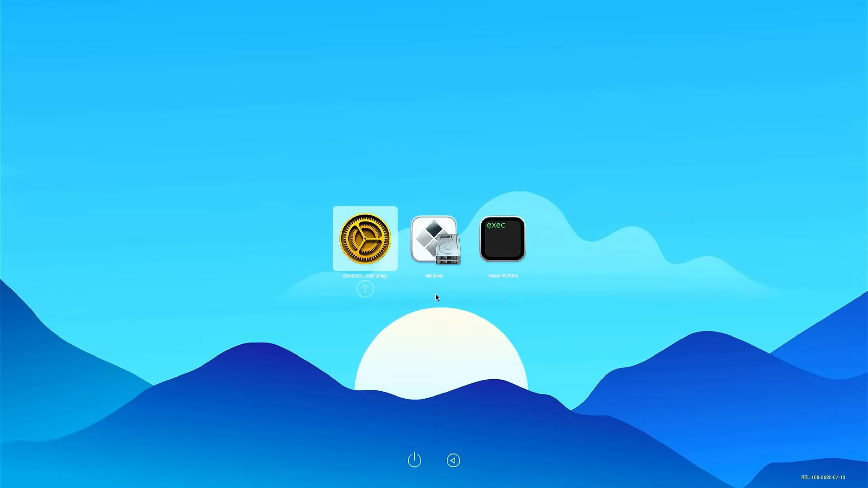
# Step: Boot the SANDISK USB (dmg) entry in the boot picker, continue in English and open Disk Utility
pyautogui.press('Return')
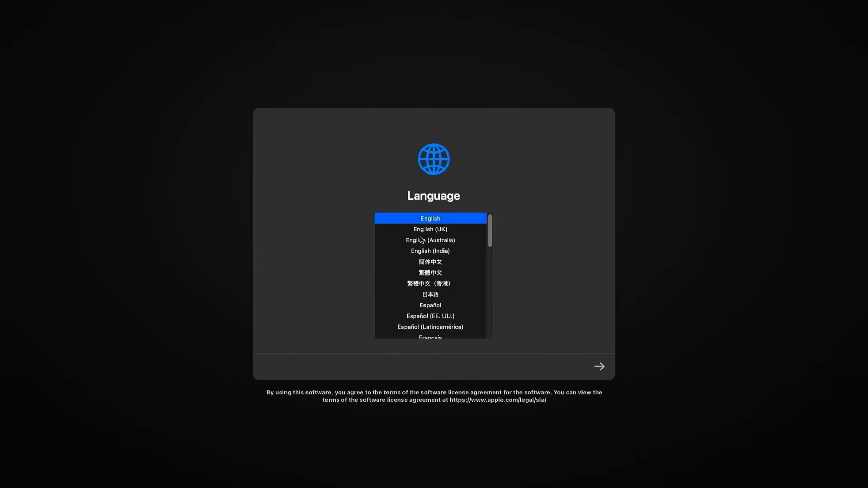
pyautogui.click(602, 369)
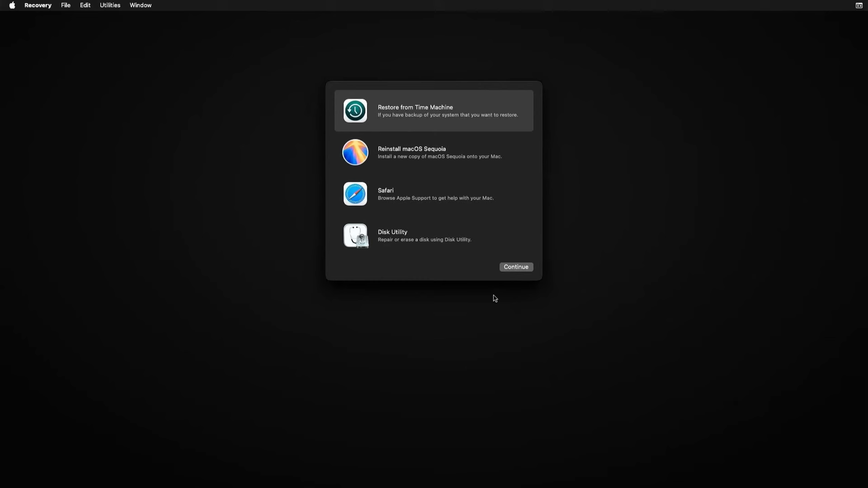
pyautogui.click(423, 238)
pyautogui.click(510, 268)
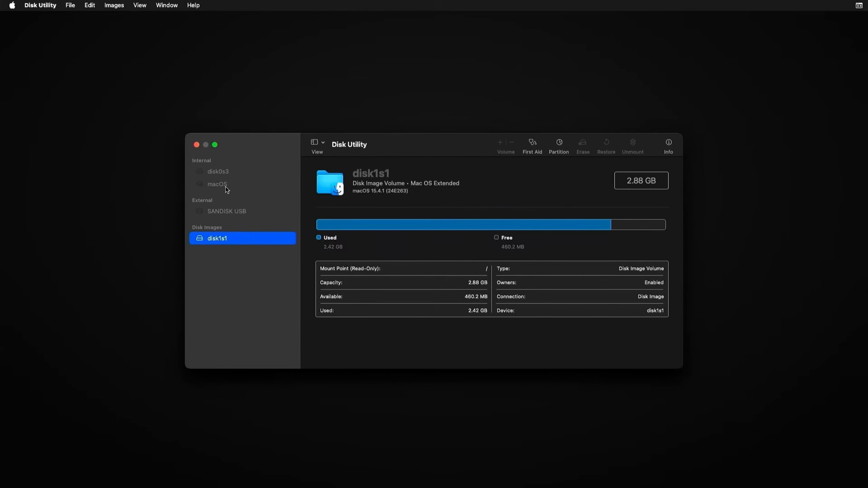
# Step: Erase the internal macOS volume as APFS with the name macOS, and close Disk Utility
pyautogui.click(226, 185)
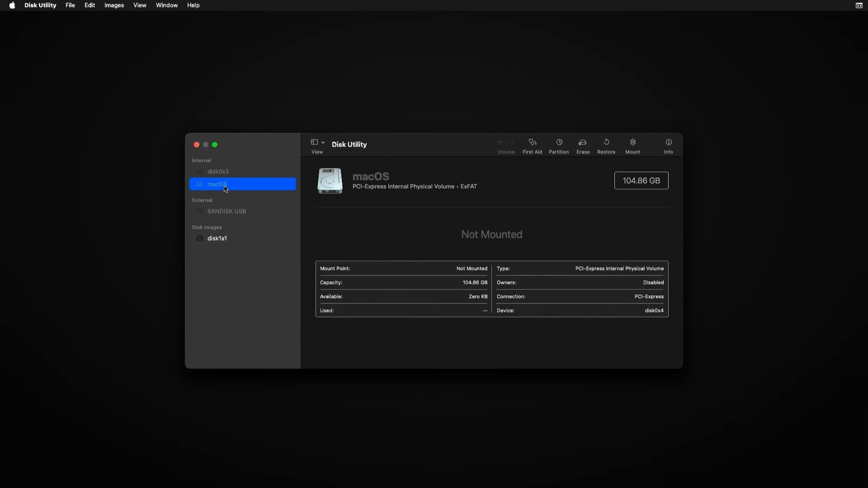
pyautogui.click(582, 144)
pyautogui.click(425, 268)
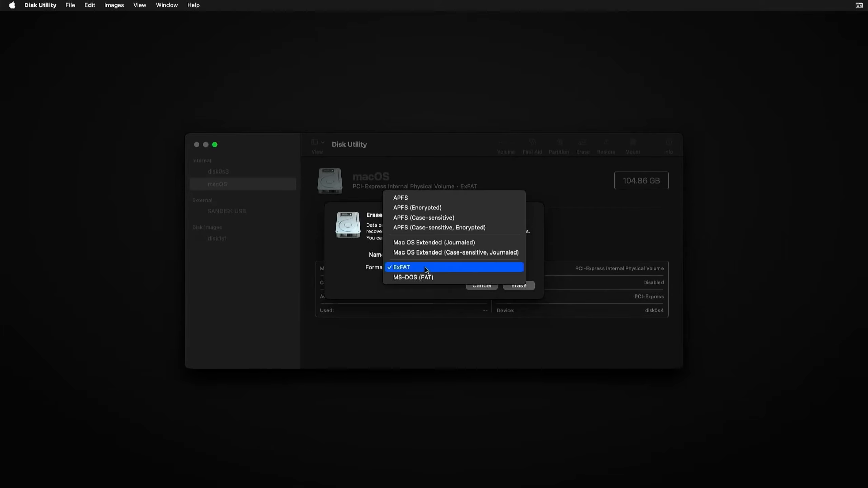
pyautogui.click(422, 199)
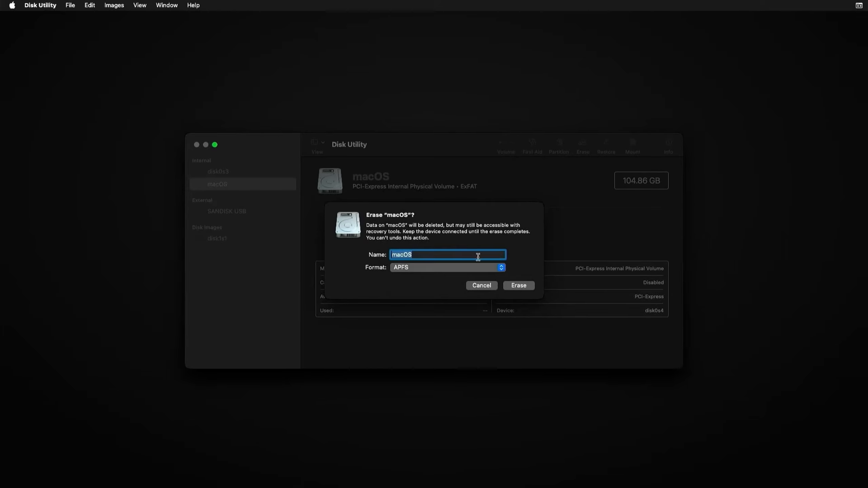
pyautogui.click(517, 286)
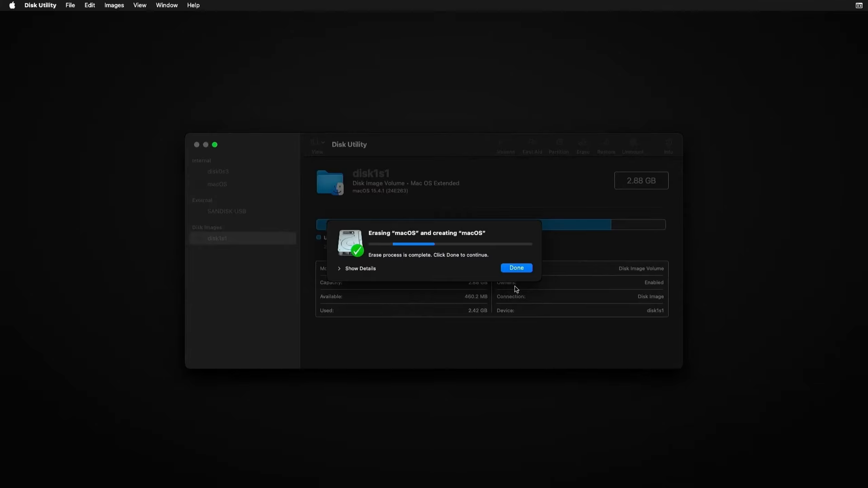
pyautogui.click(516, 268)
pyautogui.click(197, 145)
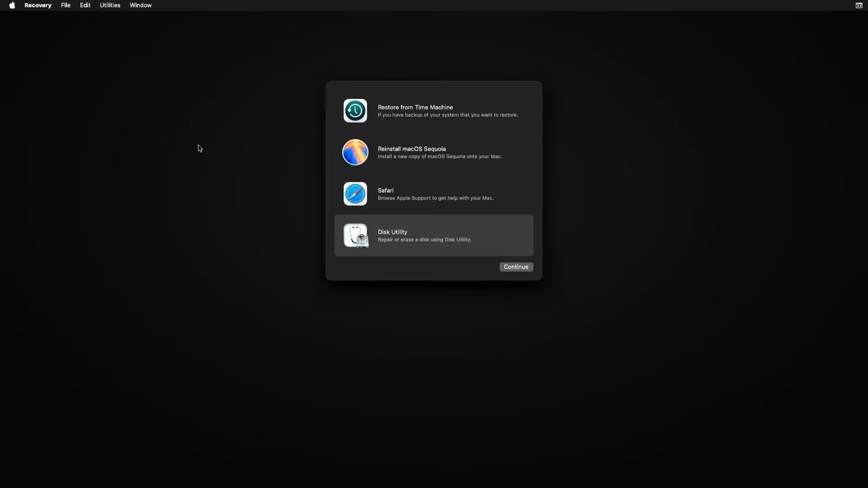
# Step: Start Reinstall macOS Sequoia and agree to the software license to reach the disk selection
pyautogui.click(408, 156)
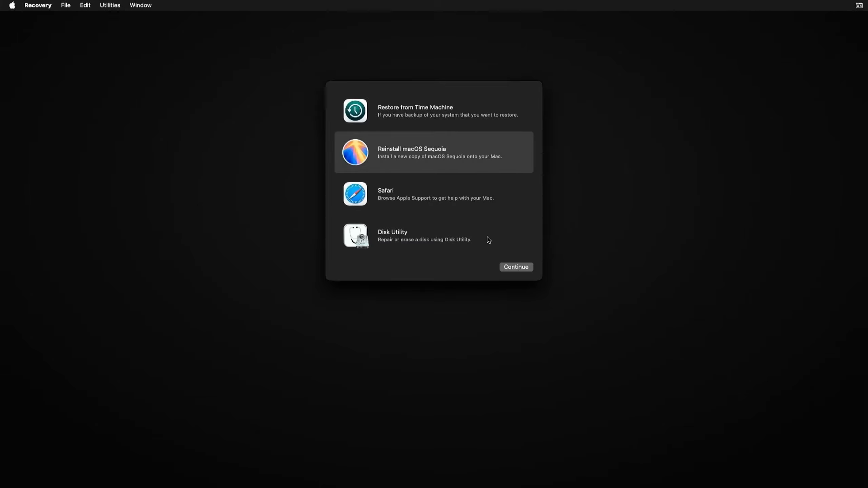
pyautogui.click(517, 268)
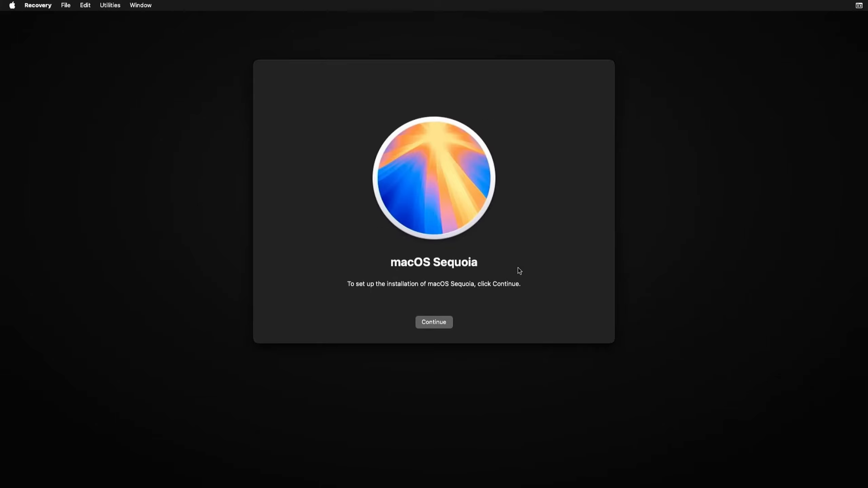
pyautogui.click(434, 327)
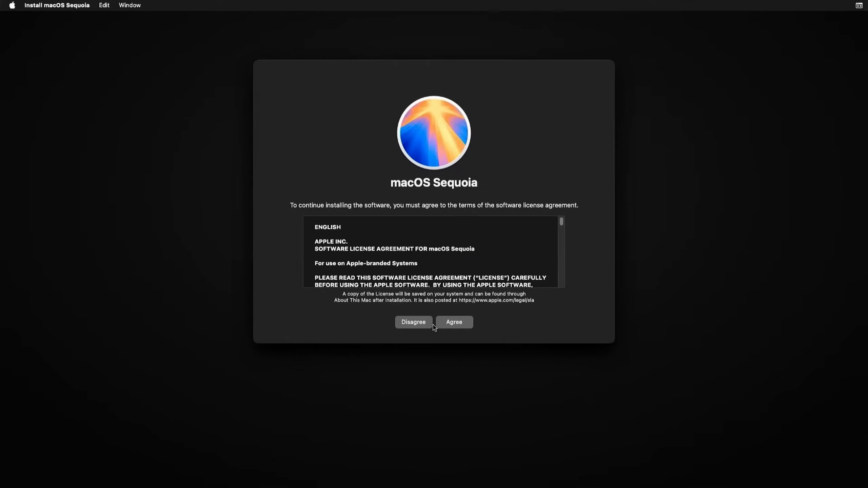
pyautogui.click(455, 323)
pyautogui.click(461, 240)
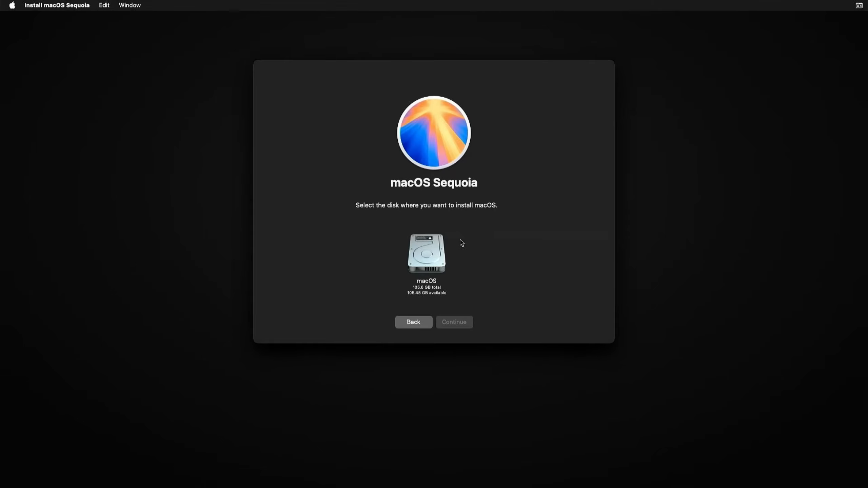